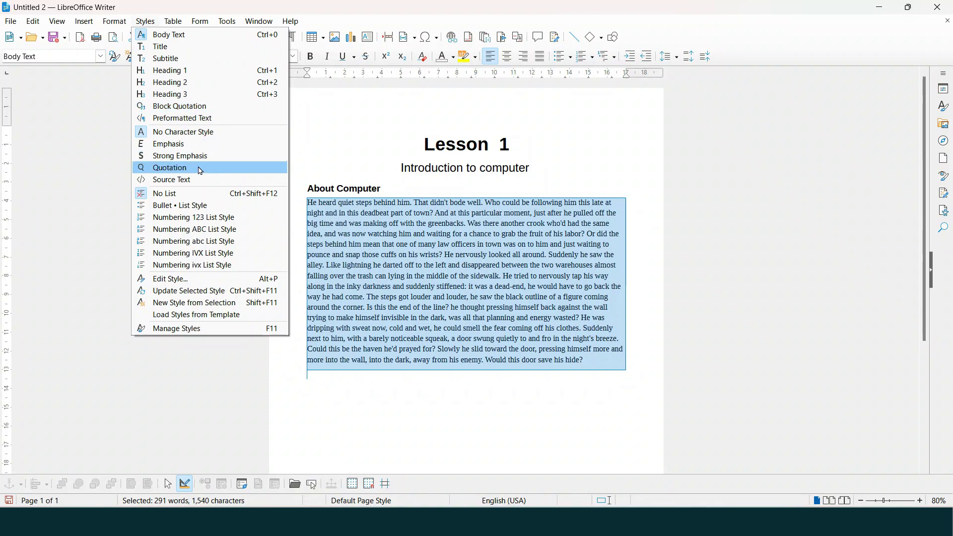
Add two blank lines below the body paragraph under the About Computer heading
{"action": "scroll", "coordinate": [425, 397], "scroll_direction": "up", "scroll_amount": 4}
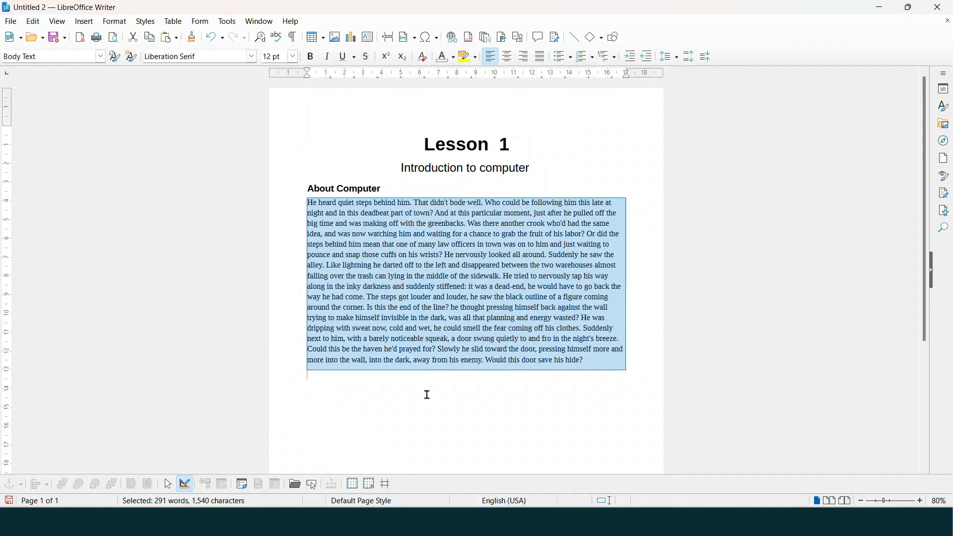
{"action": "scroll", "coordinate": [427, 395], "scroll_direction": "up", "scroll_amount": 5}
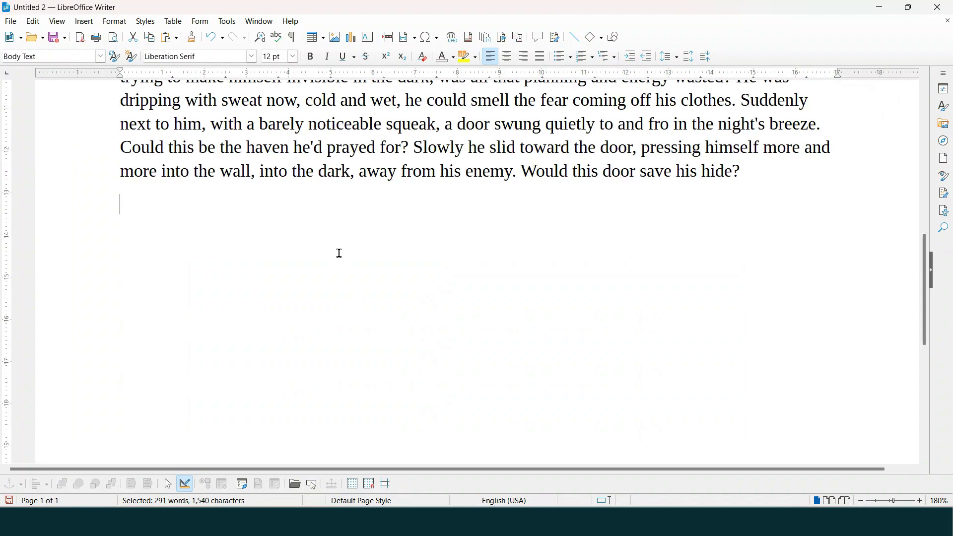
{"action": "key", "text": "Down"}
{"action": "key", "text": "Down"}
{"action": "key", "text": "Down"}
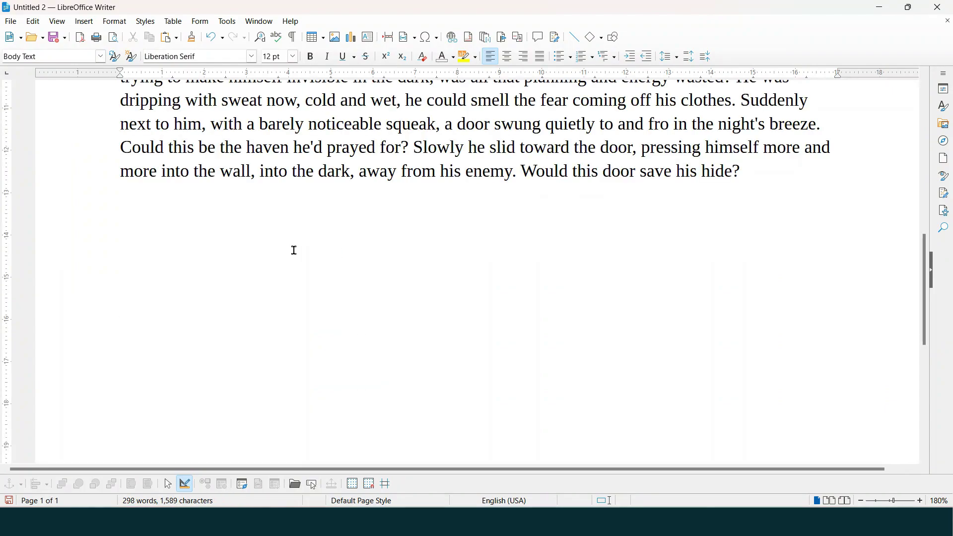
{"action": "type", "text": "dt"}
{"action": "key", "text": "BackSpace"}
{"action": "key", "text": "BackSpace"}
{"action": "key", "text": "BackSpace"}
Copy "more into the wall, into the dark, away from" from the paragraph's last line and paste it on the empty line below
{"action": "left_click_drag", "start_coordinate": [117, 173], "coordinate": [429, 178]}
{"action": "key", "text": "ctrl+c"}
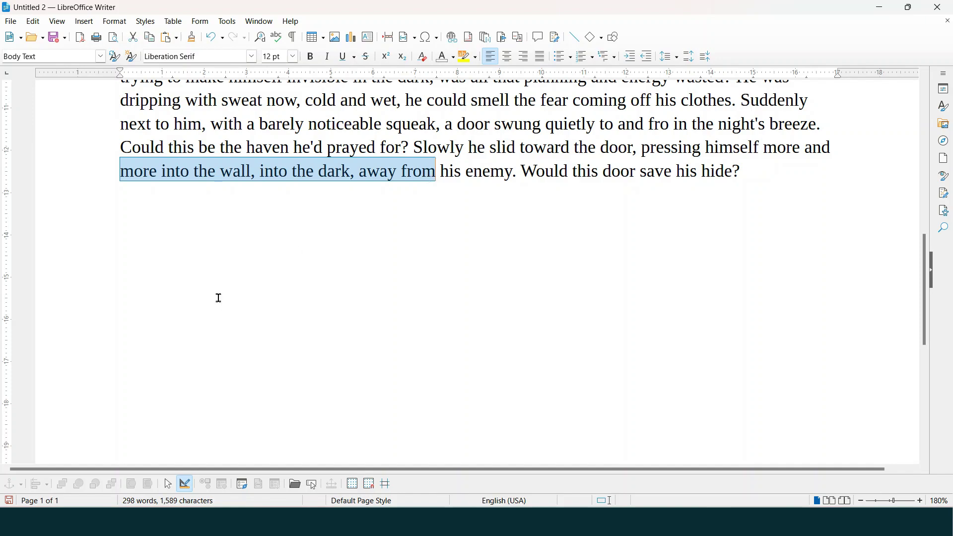
{"action": "left_click", "coordinate": [215, 298]}
{"action": "key", "text": "ctrl+v"}
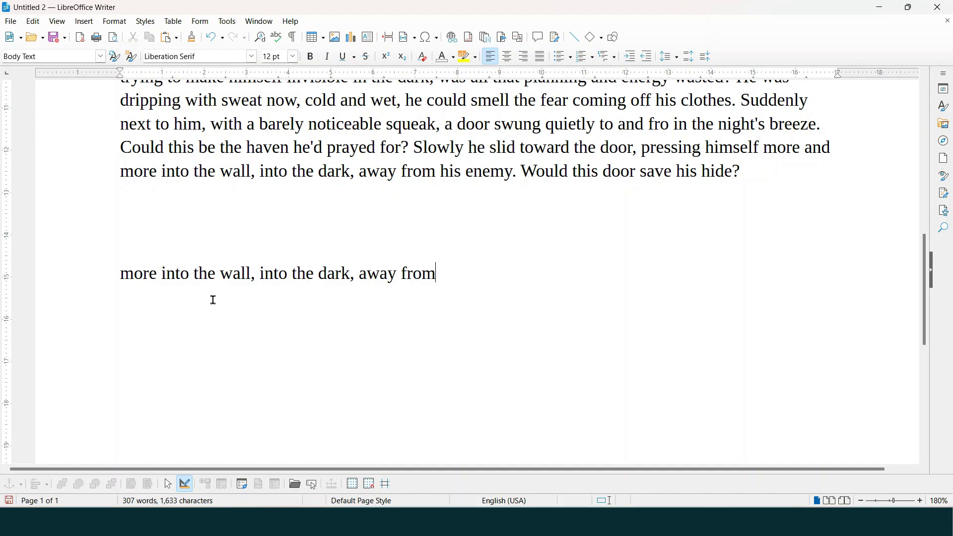
Apply the Block Quotation paragraph style and the Quotation character style to the pasted line
{"action": "left_click_drag", "start_coordinate": [120, 272], "coordinate": [438, 273]}
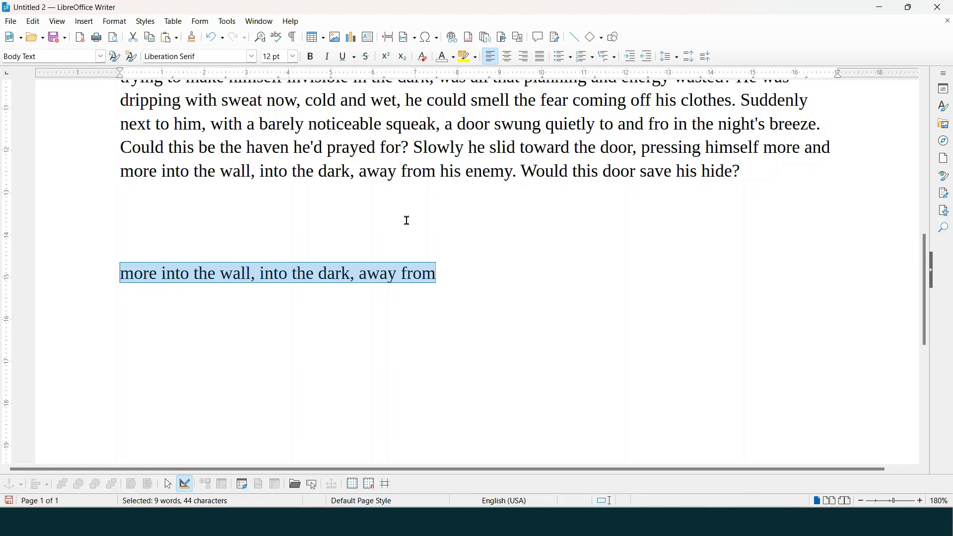
{"action": "left_click", "coordinate": [145, 21]}
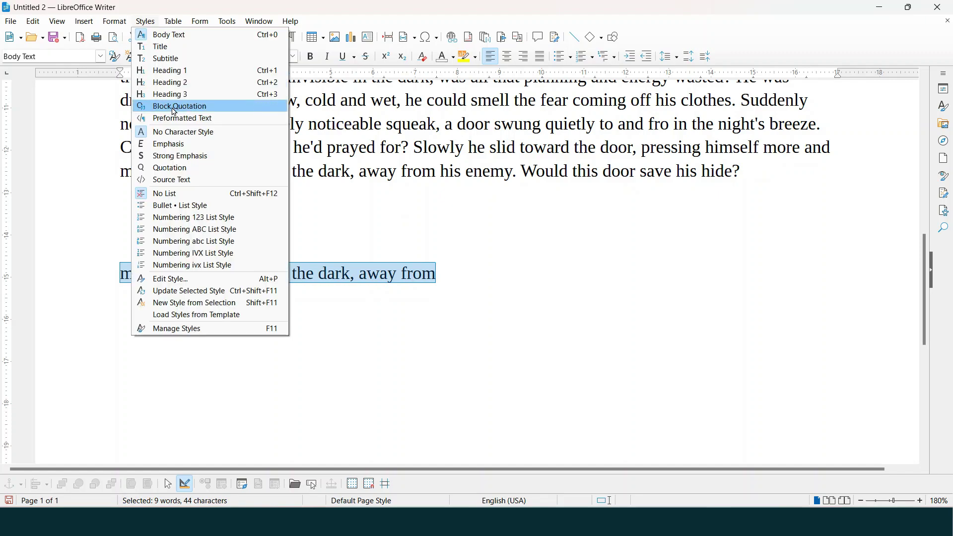
{"action": "left_click", "coordinate": [200, 112]}
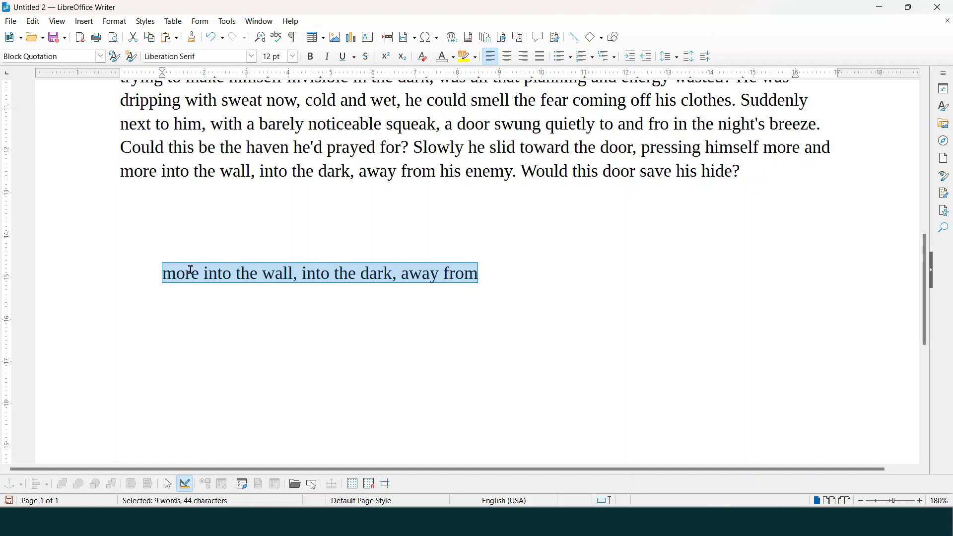
{"action": "left_click", "coordinate": [154, 22]}
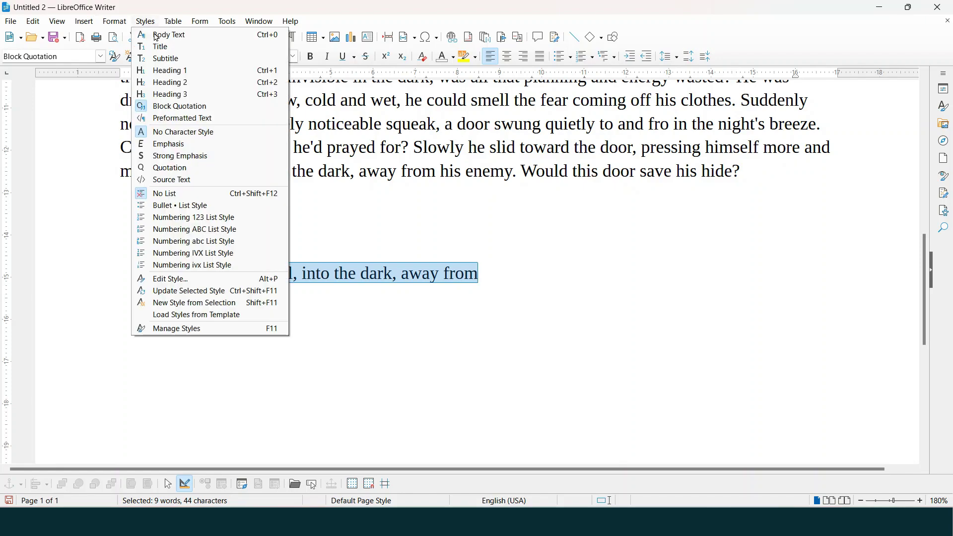
{"action": "left_click", "coordinate": [196, 172]}
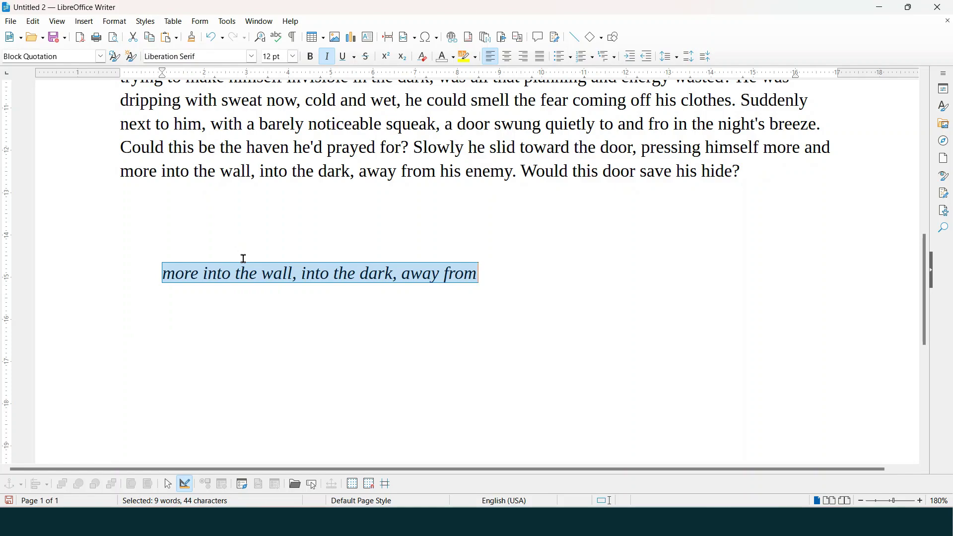
Apply the Preformatted Text paragraph style to the pasted line and reset it to No Character Style
{"action": "left_click", "coordinate": [152, 23]}
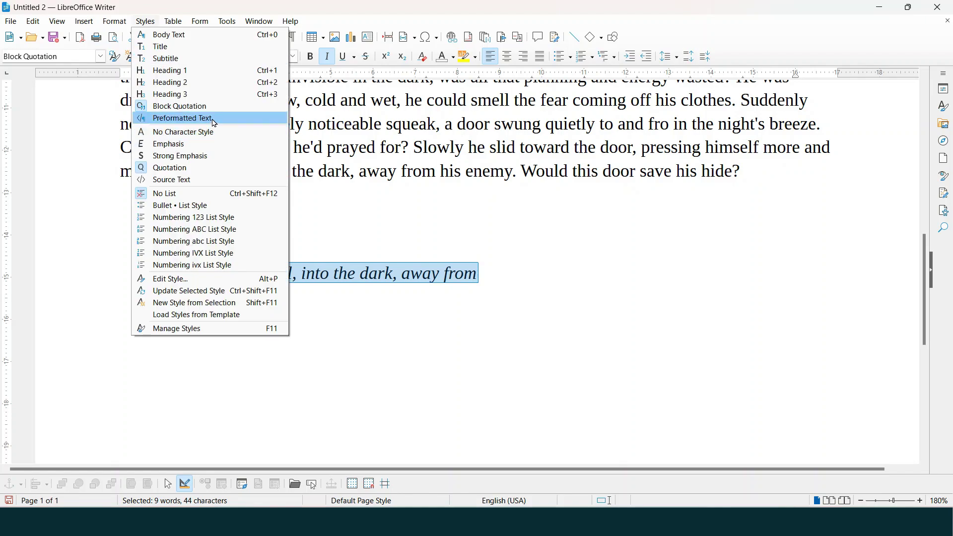
{"action": "left_click", "coordinate": [366, 128]}
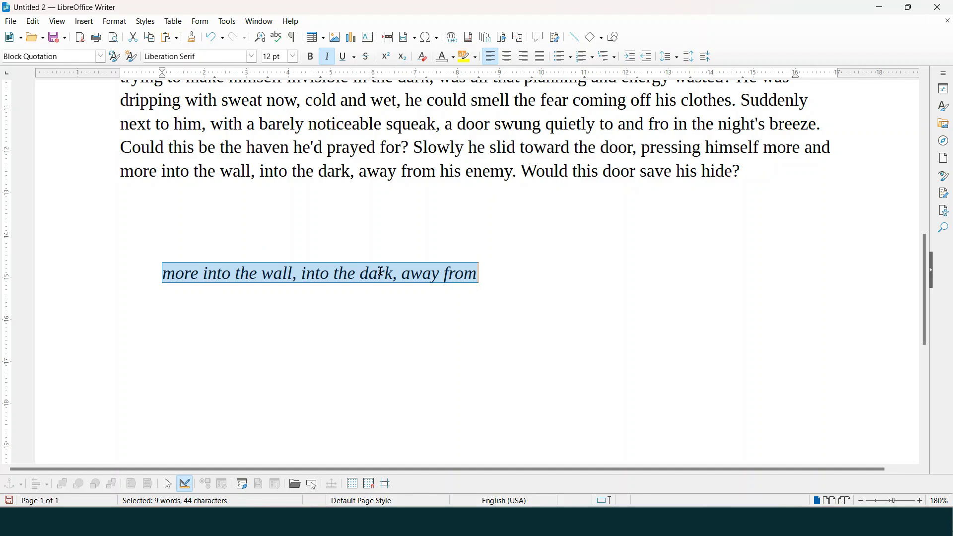
{"action": "left_click", "coordinate": [157, 23]}
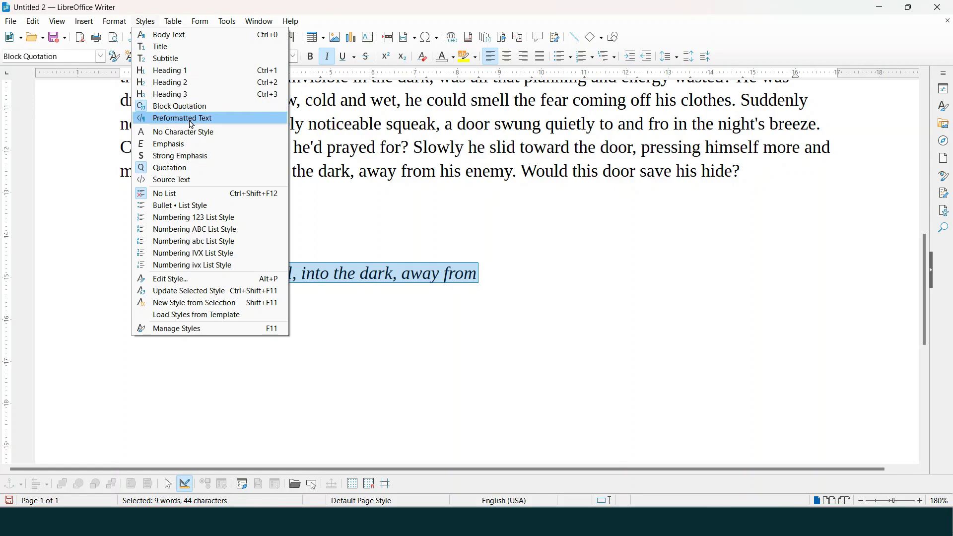
{"action": "left_click", "coordinate": [215, 121]}
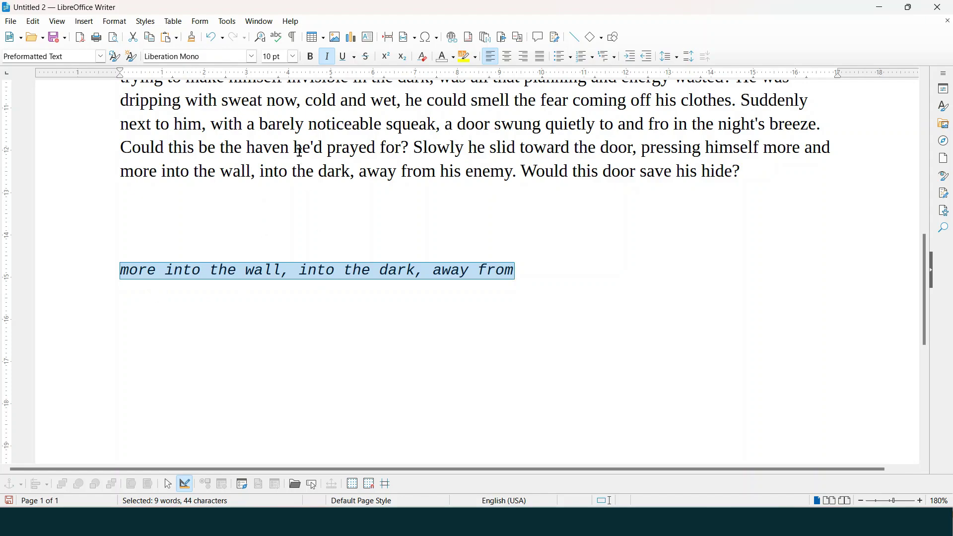
{"action": "left_click", "coordinate": [146, 21]}
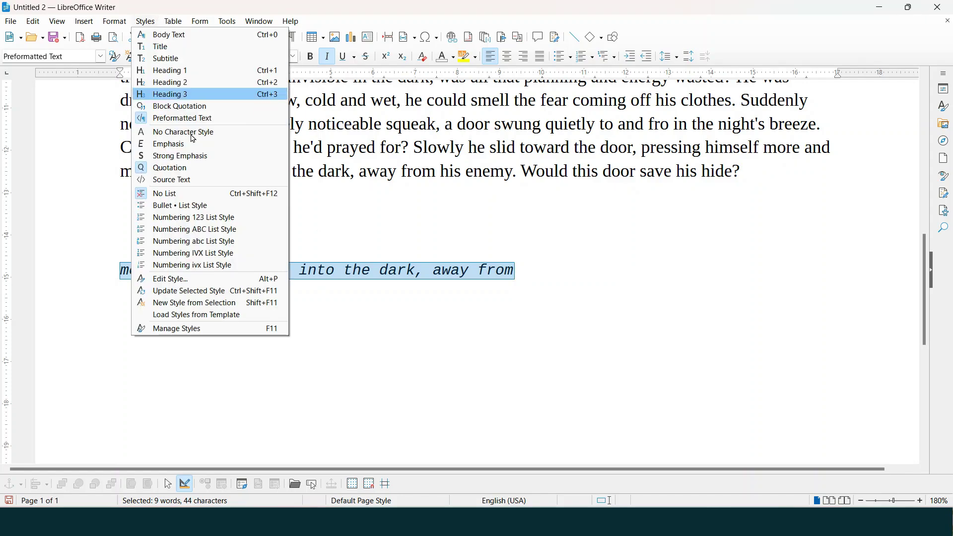
{"action": "left_click", "coordinate": [233, 140]}
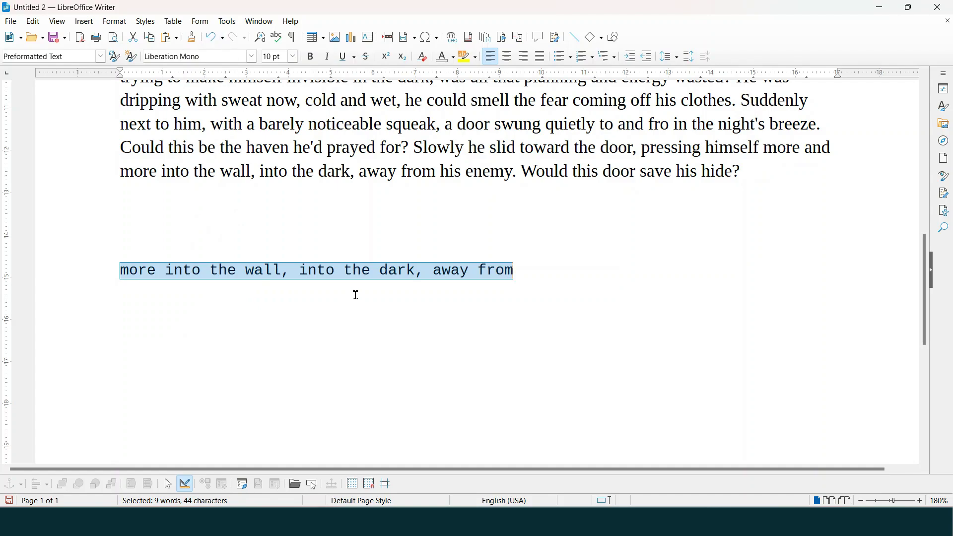
{"action": "left_click", "coordinate": [151, 22]}
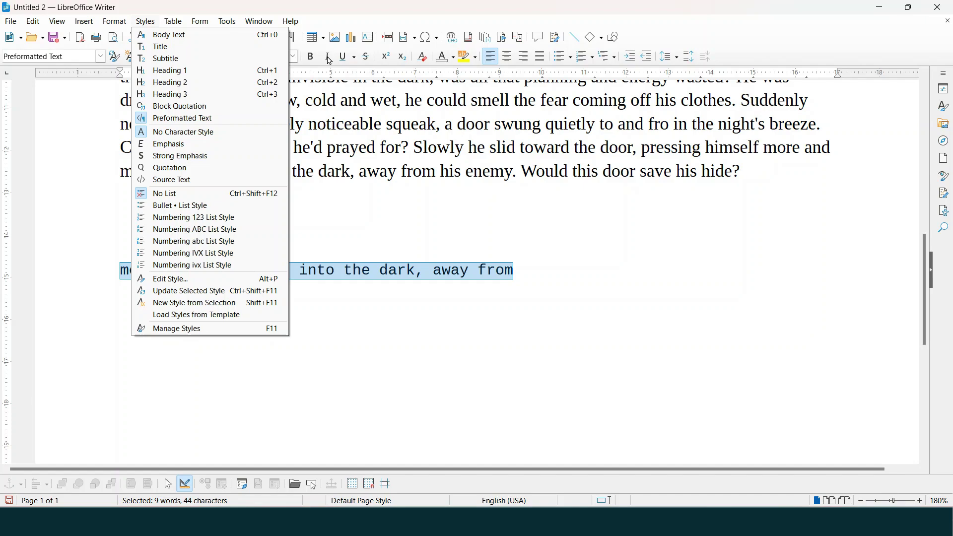
{"action": "left_click", "coordinate": [373, 97]}
{"action": "left_click", "coordinate": [343, 173]}
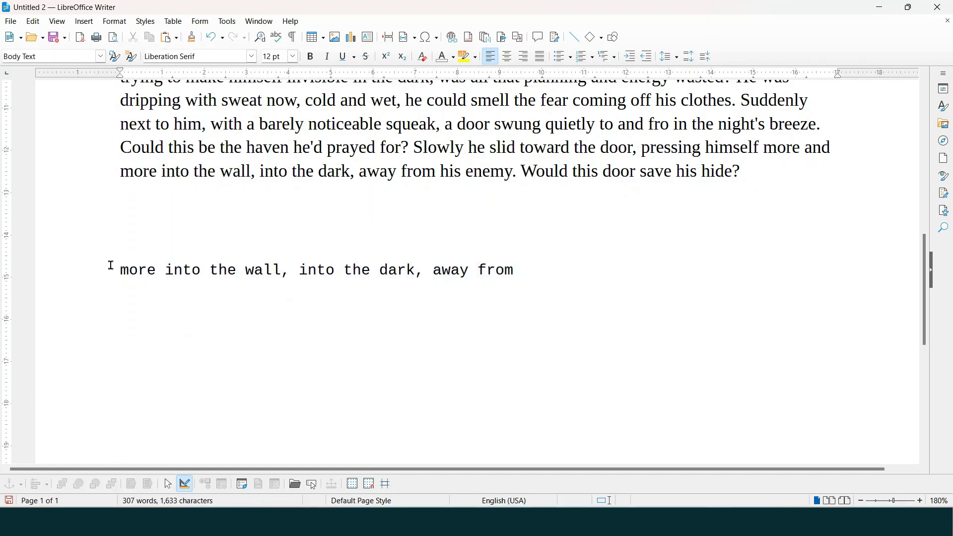
Paste a second copy of "more into the wall, into the dark, away from" on a new line below the first copy
{"action": "left_click_drag", "start_coordinate": [112, 270], "coordinate": [529, 273]}
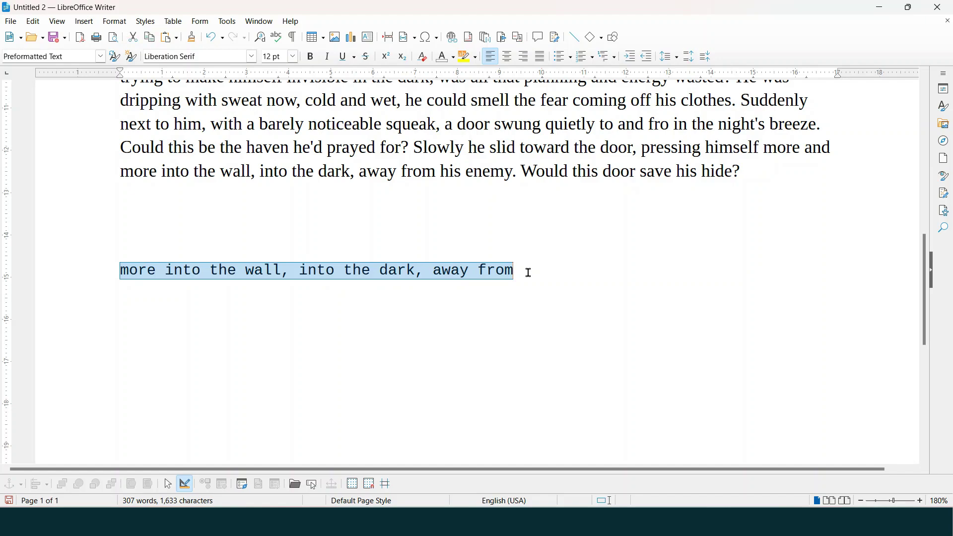
{"action": "left_click", "coordinate": [528, 308]}
{"action": "key", "text": "Return"}
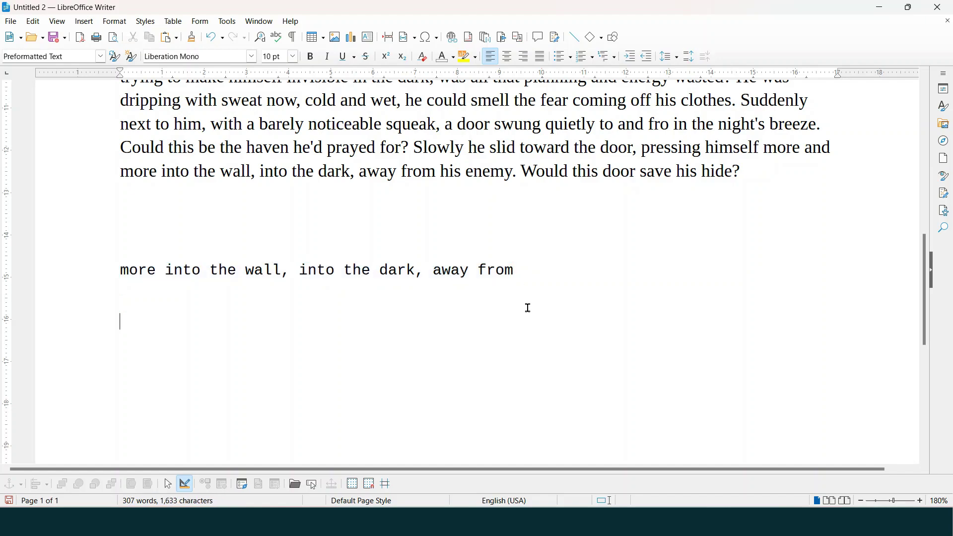
{"action": "key", "text": "ctrl+v"}
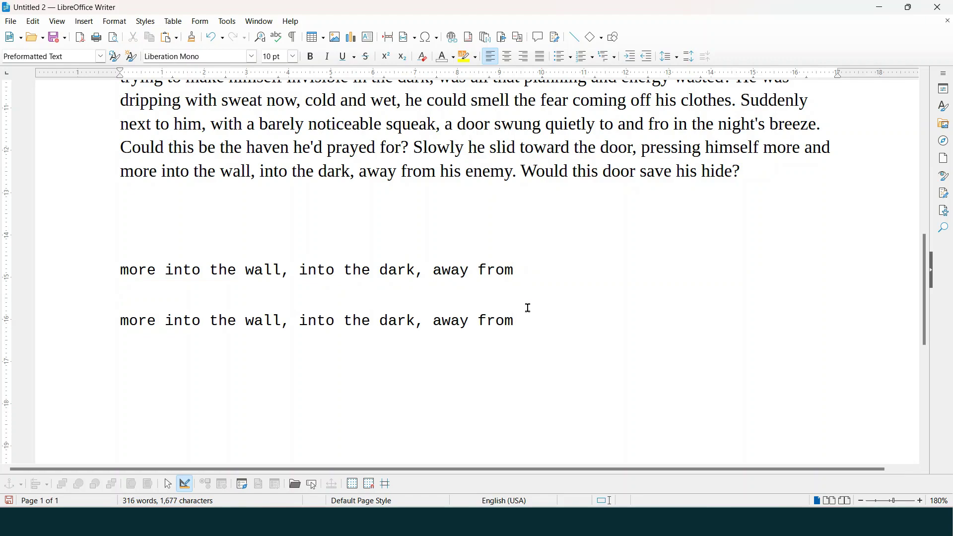
Apply the Emphasis character style to the first of the two pasted lines
{"action": "left_click_drag", "start_coordinate": [117, 271], "coordinate": [355, 286]}
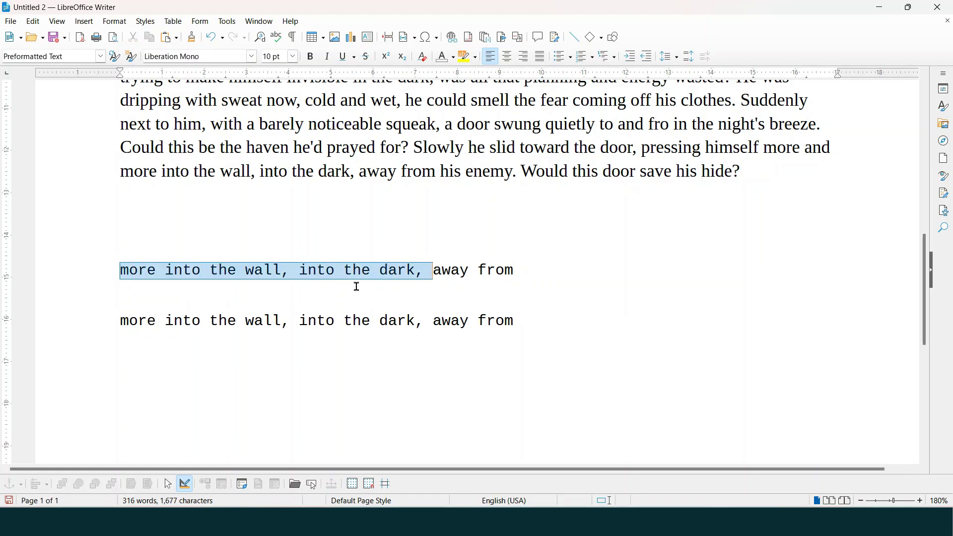
{"action": "left_click_drag", "start_coordinate": [183, 322], "coordinate": [453, 332]}
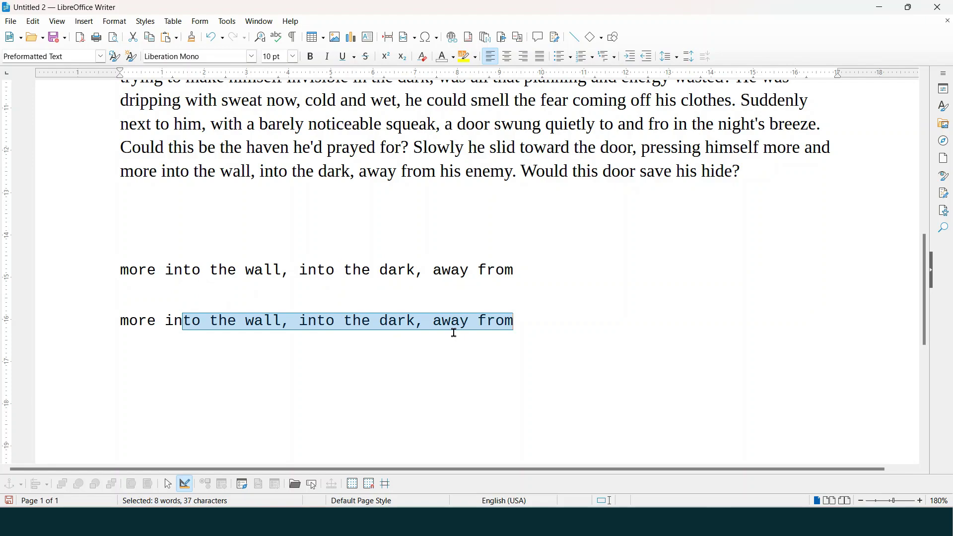
{"action": "left_click_drag", "start_coordinate": [107, 274], "coordinate": [557, 275]}
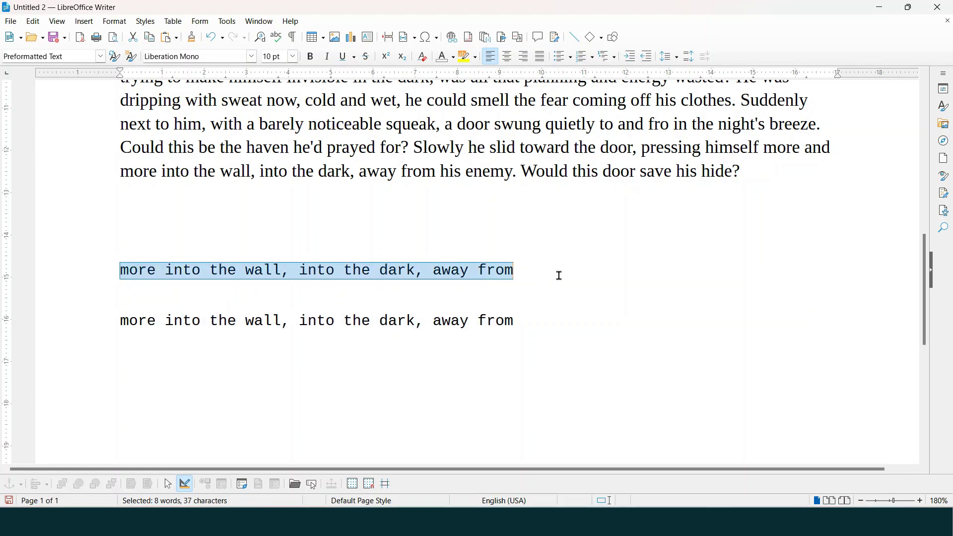
{"action": "left_click", "coordinate": [149, 22]}
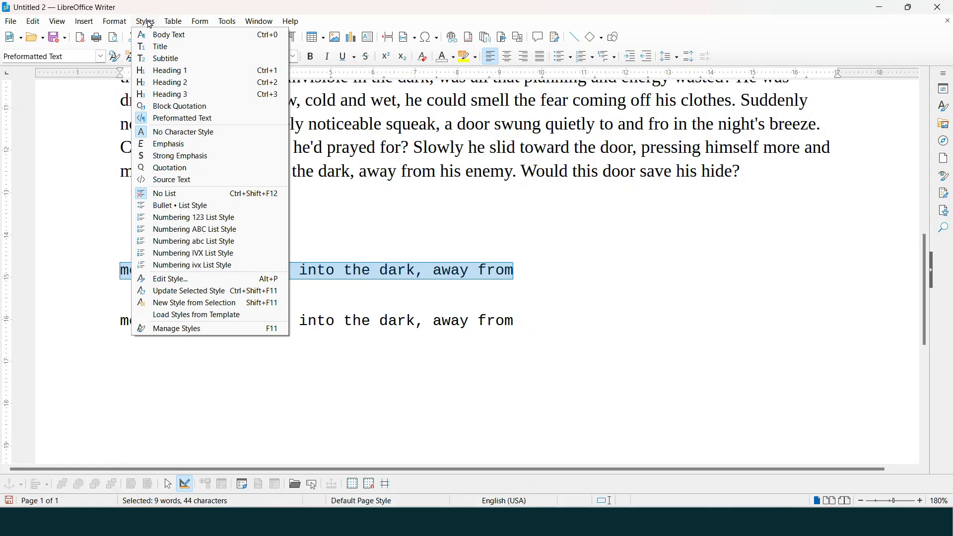
{"action": "left_click", "coordinate": [181, 146]}
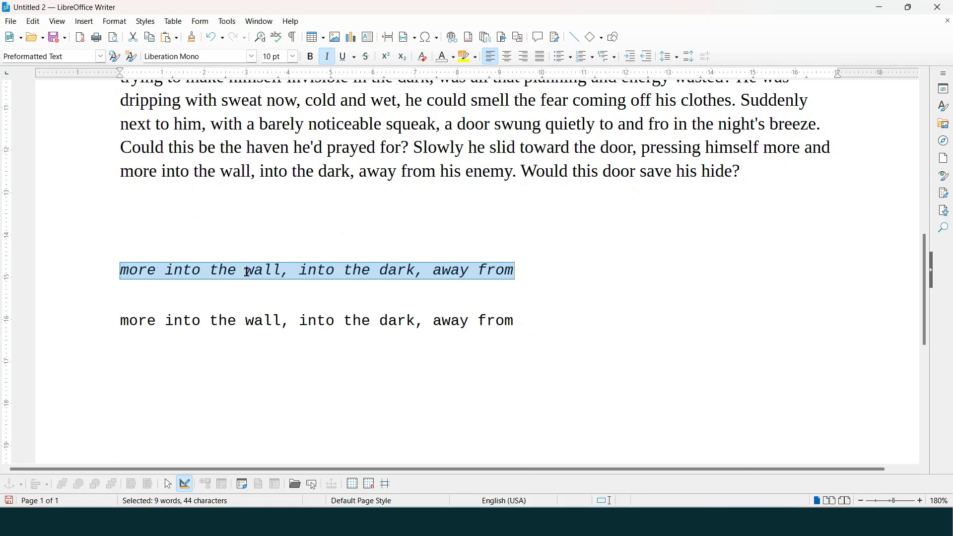
Format the second pasted line with direct italic formatting and deselect it
{"action": "scroll", "coordinate": [243, 272], "scroll_direction": "up", "scroll_amount": 5}
{"action": "scroll", "coordinate": [247, 272], "scroll_direction": "up", "scroll_amount": 5}
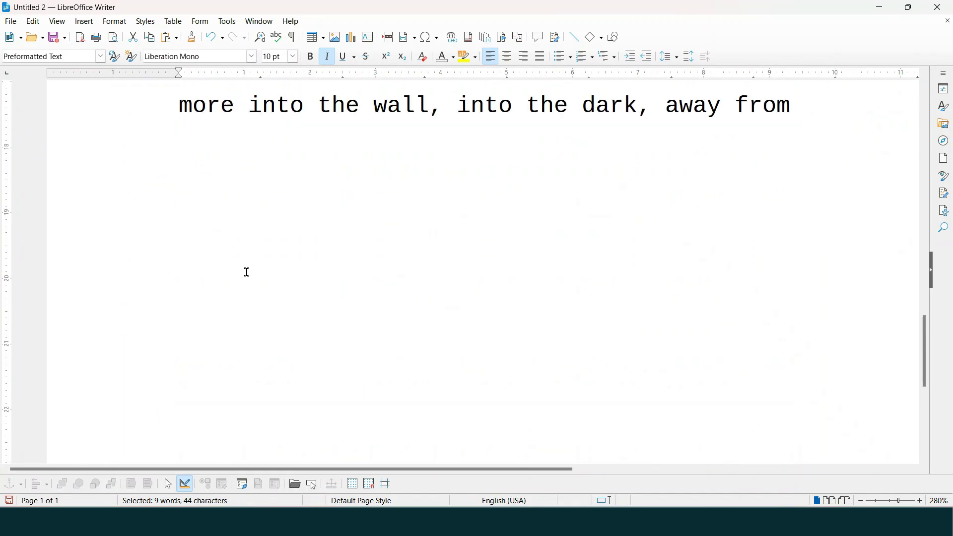
{"action": "left_click", "coordinate": [507, 218]}
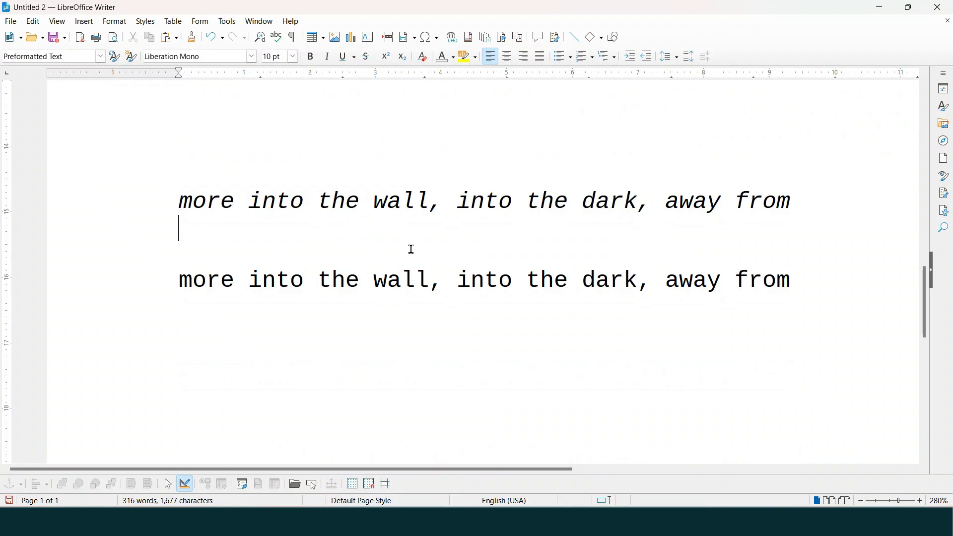
{"action": "left_click_drag", "start_coordinate": [173, 280], "coordinate": [784, 290]}
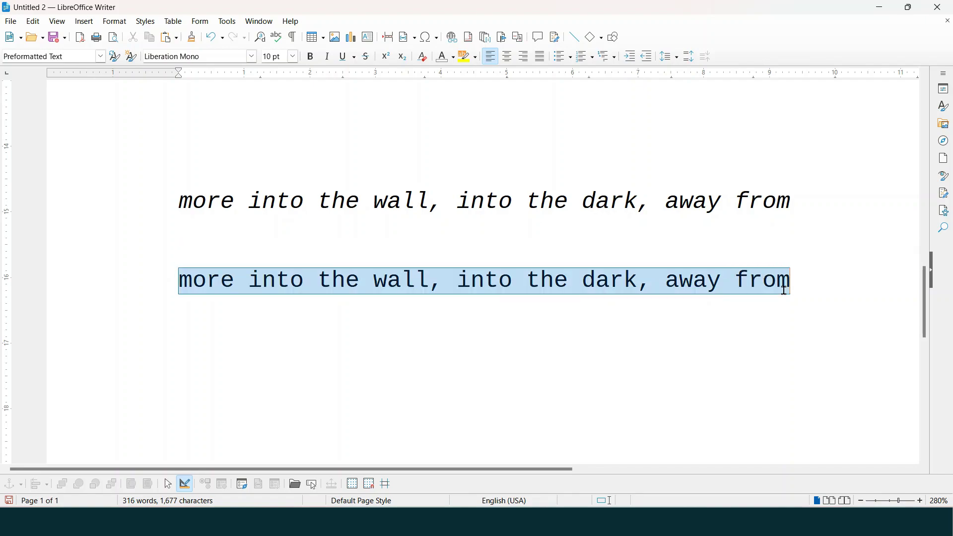
{"action": "left_click", "coordinate": [331, 63]}
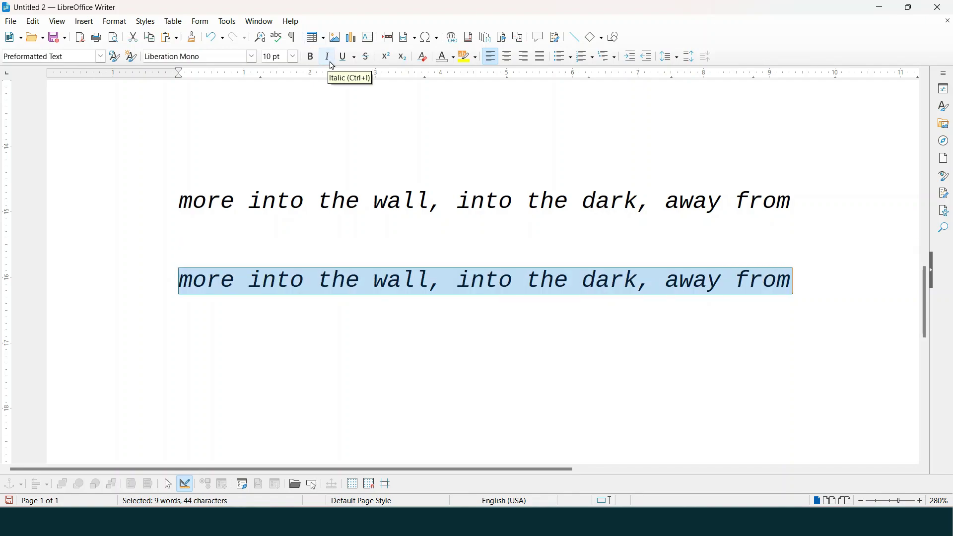
{"action": "left_click", "coordinate": [451, 287]}
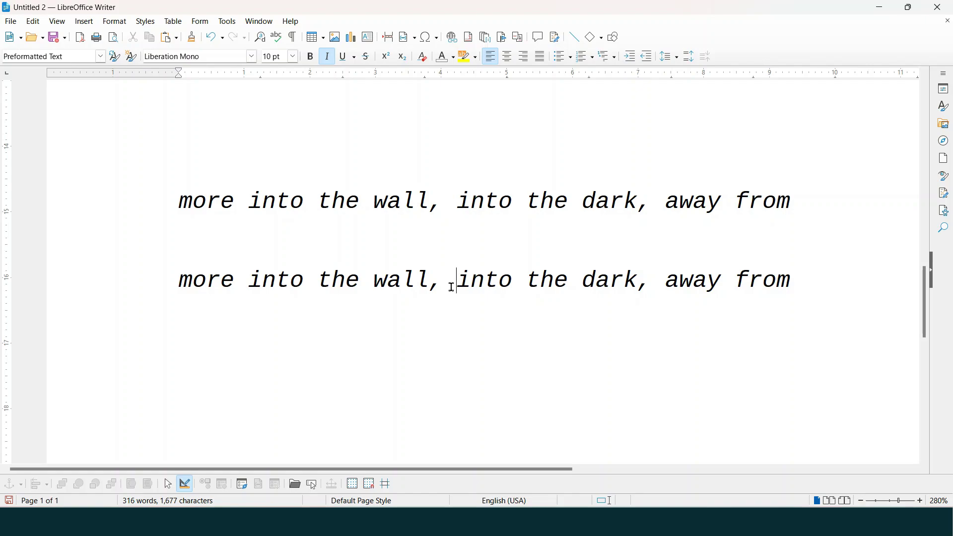
{"action": "left_click", "coordinate": [452, 288]}
Apply the Strong Emphasis character style to the whole first pasted line
{"action": "left_click_drag", "start_coordinate": [179, 203], "coordinate": [902, 209]}
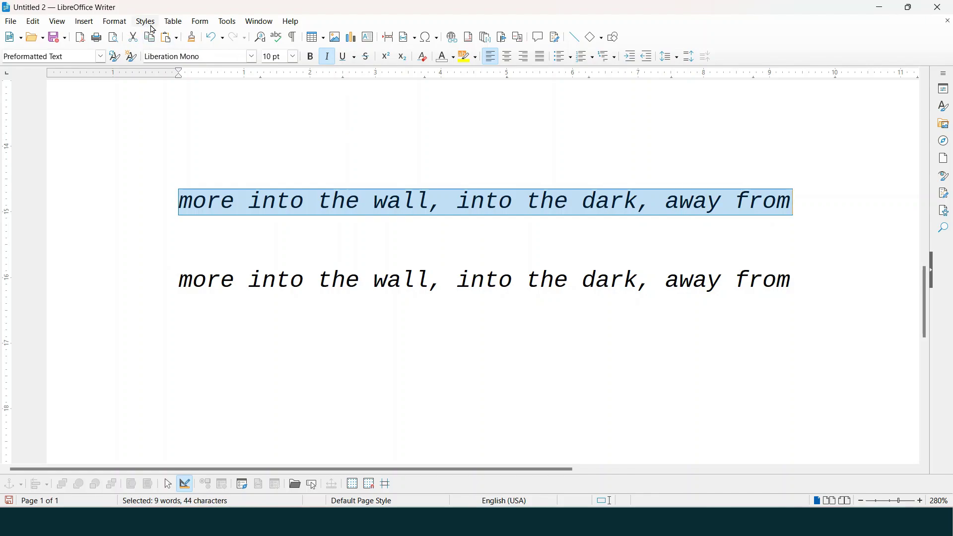
{"action": "left_click", "coordinate": [146, 21]}
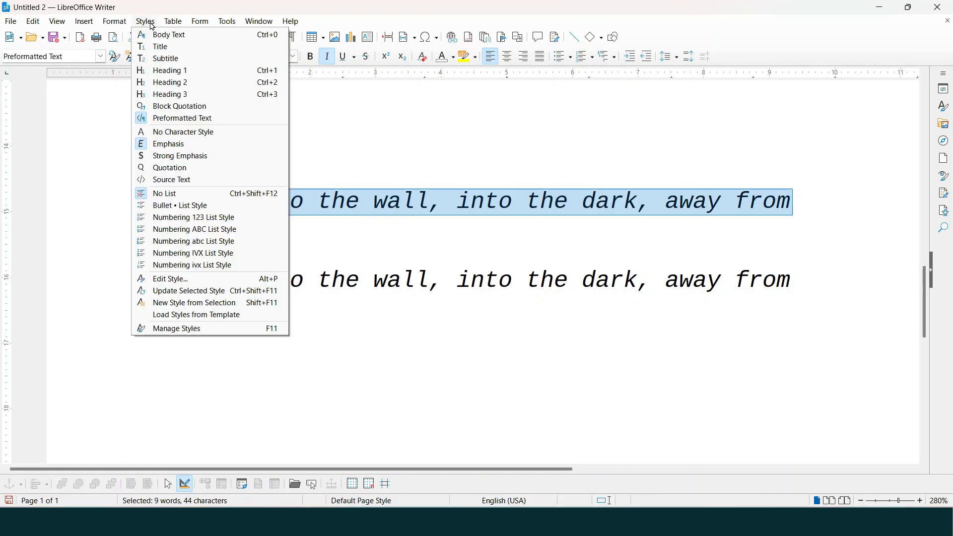
{"action": "left_click", "coordinate": [204, 160]}
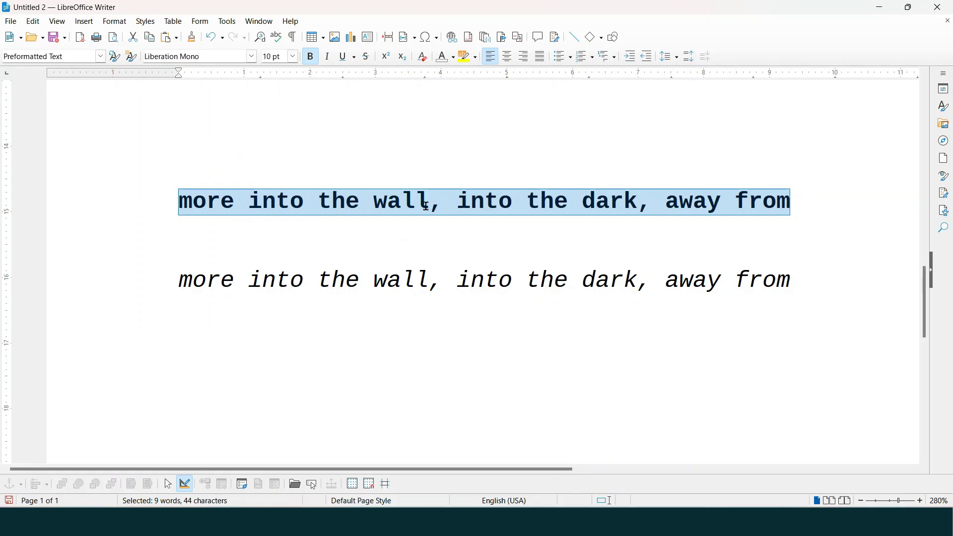
Make the second pasted line bold italic with direct formatting and deselect it
{"action": "left_click_drag", "start_coordinate": [167, 283], "coordinate": [832, 275]}
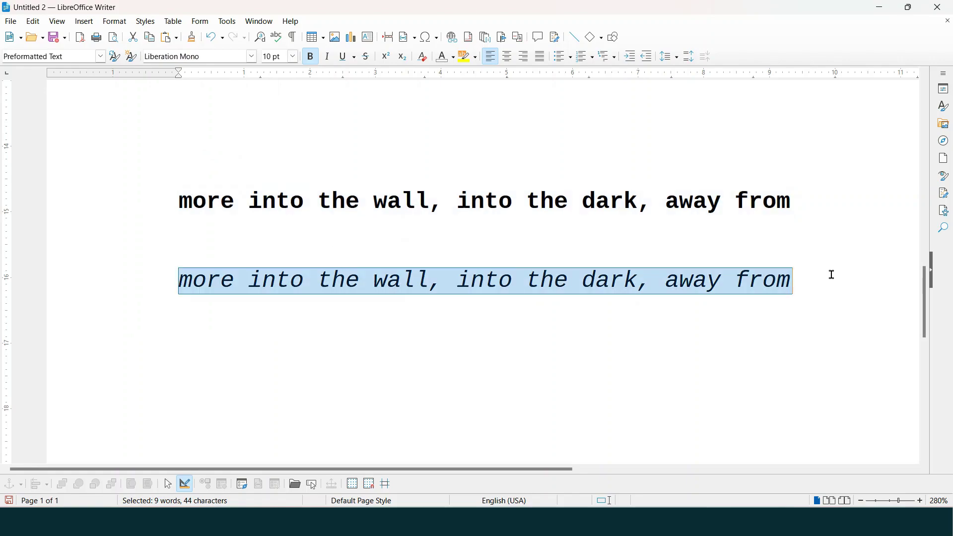
{"action": "left_click", "coordinate": [327, 56]}
{"action": "left_click", "coordinate": [488, 281]}
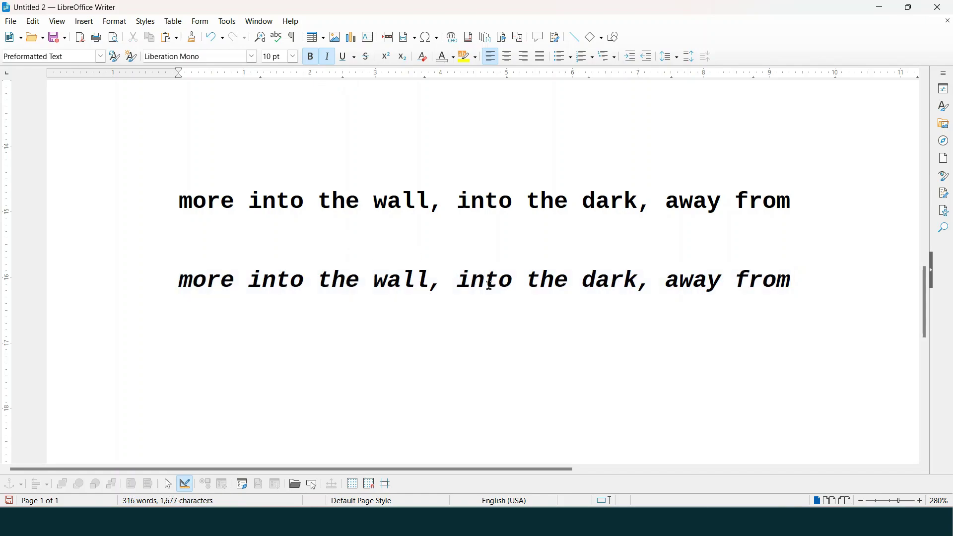
Apply the Source Text character style to the whole second pasted line
{"action": "left_click", "coordinate": [147, 22]}
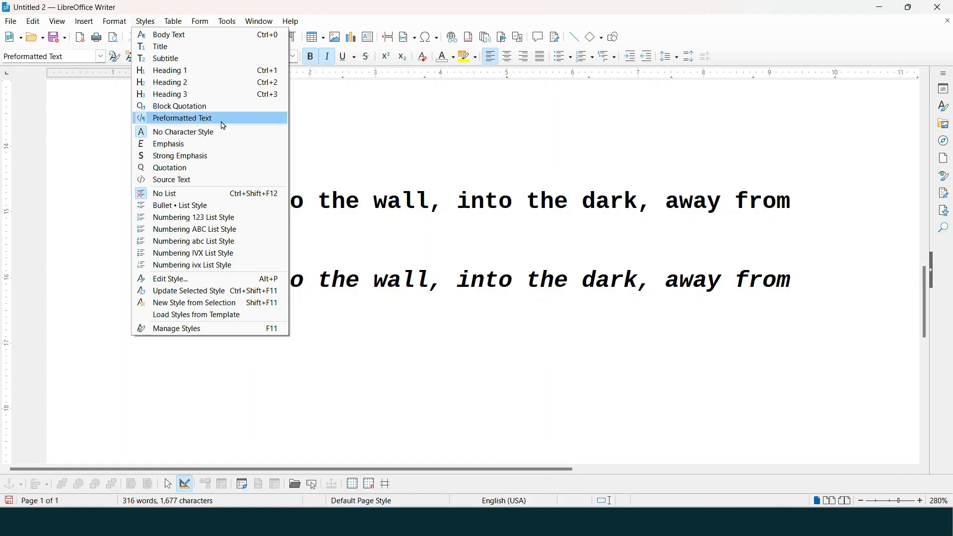
{"action": "left_click", "coordinate": [474, 311]}
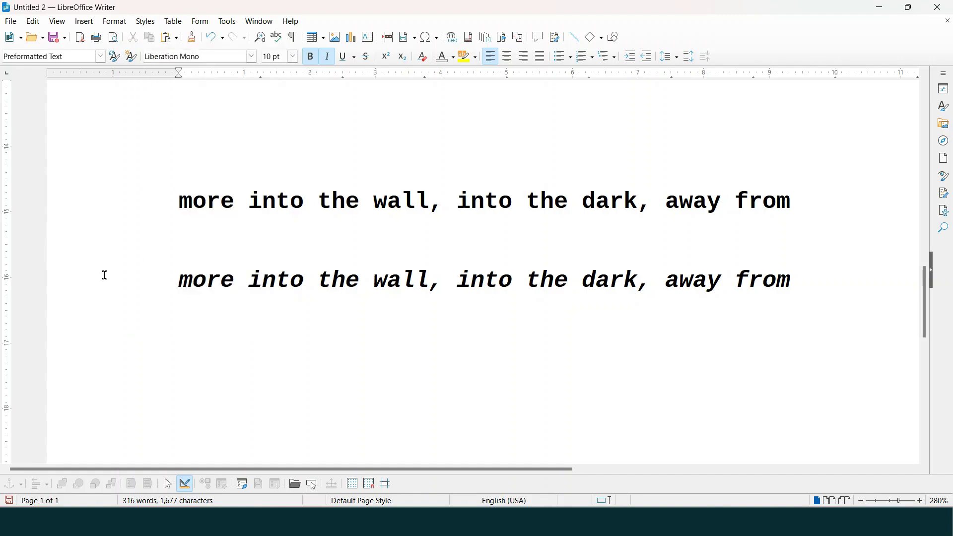
{"action": "left_click_drag", "start_coordinate": [792, 282], "coordinate": [77, 287]}
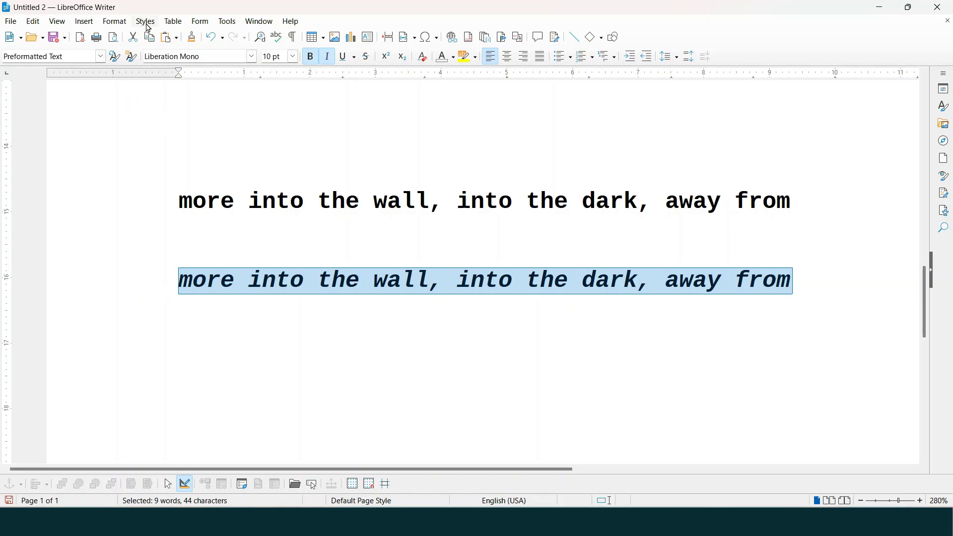
{"action": "left_click", "coordinate": [146, 21]}
{"action": "left_click", "coordinate": [188, 184]}
Apply the Source Text character style to the subtitle "Introduction to computer" at the start of the document
{"action": "scroll", "coordinate": [538, 244], "scroll_direction": "up", "scroll_amount": 10}
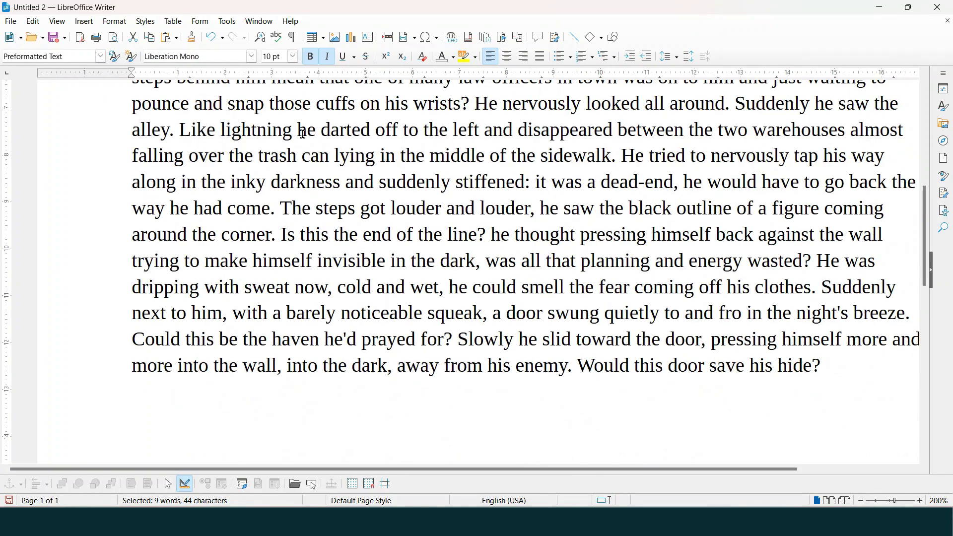
{"action": "scroll", "coordinate": [303, 134], "scroll_direction": "down", "scroll_amount": 3, "text": "ctrl"}
{"action": "scroll", "coordinate": [303, 134], "scroll_direction": "up", "scroll_amount": 10}
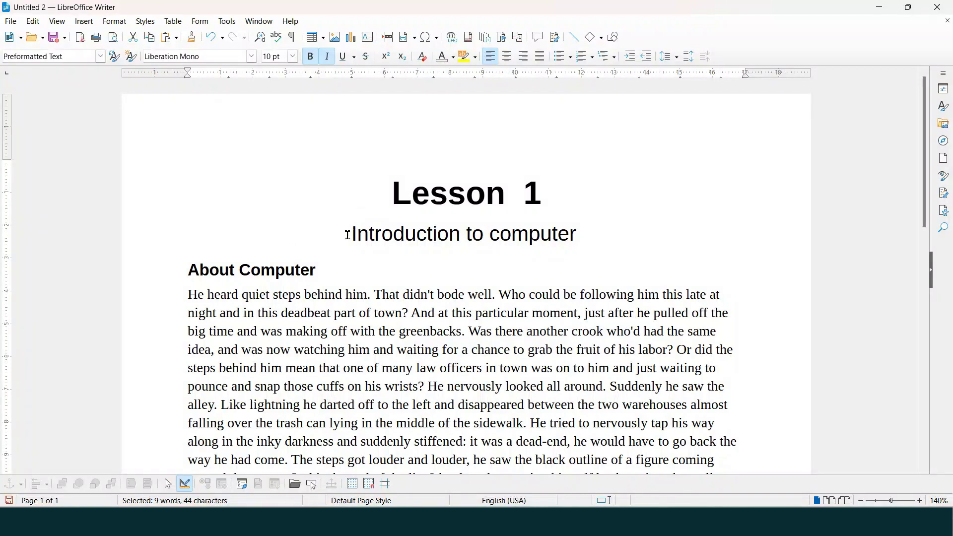
{"action": "left_click_drag", "start_coordinate": [348, 235], "coordinate": [577, 225]}
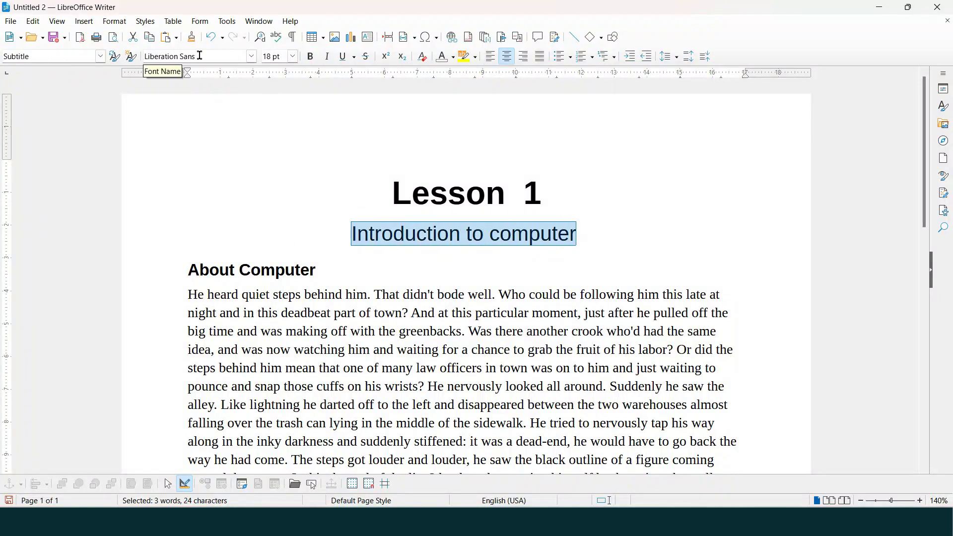
{"action": "left_click", "coordinate": [145, 22]}
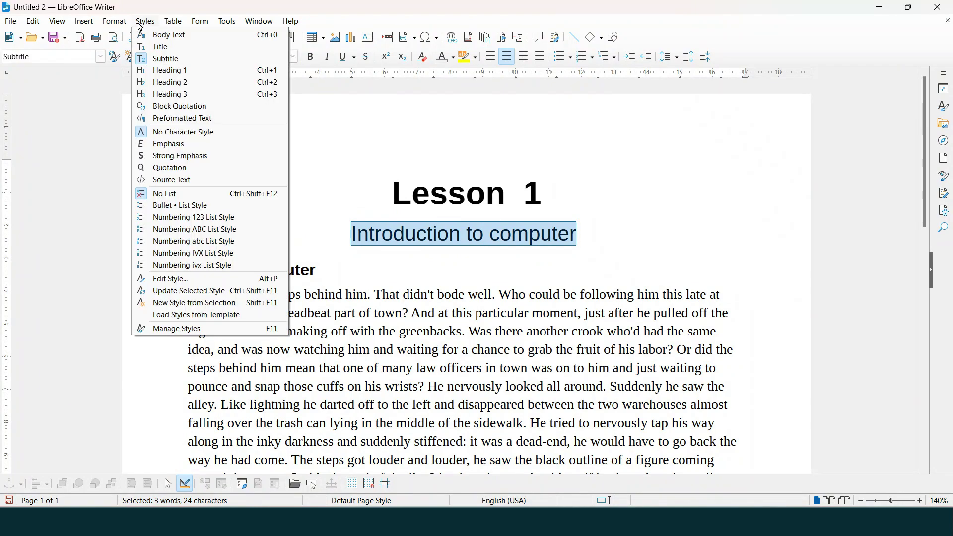
{"action": "left_click", "coordinate": [202, 181]}
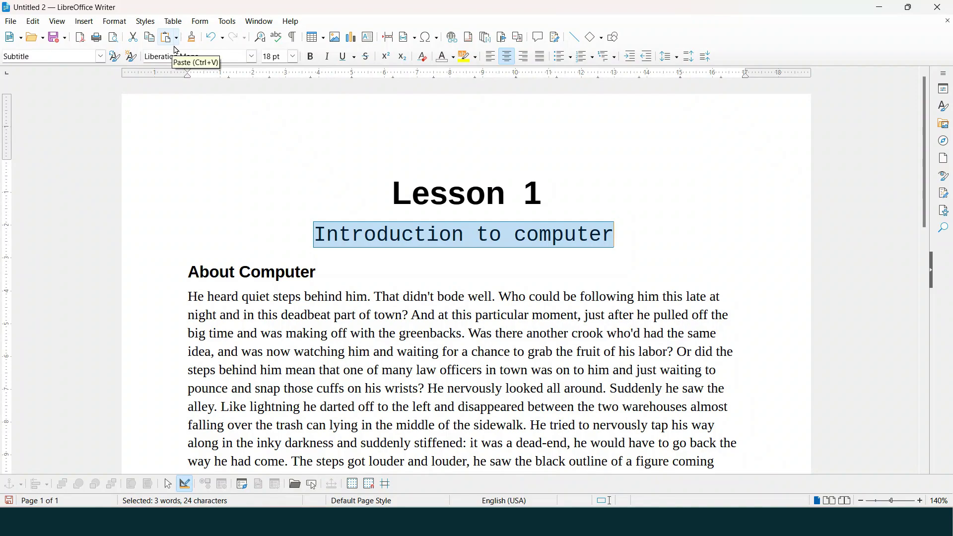
Apply the Numbering ABC List Style to the subtitle "Introduction to computer"
{"action": "left_click", "coordinate": [153, 23]}
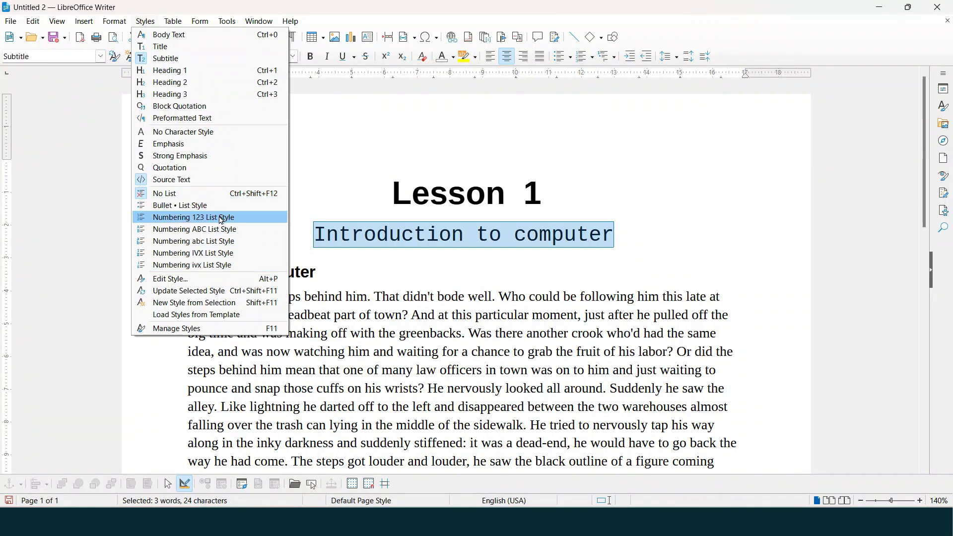
{"action": "left_click", "coordinate": [81, 22]}
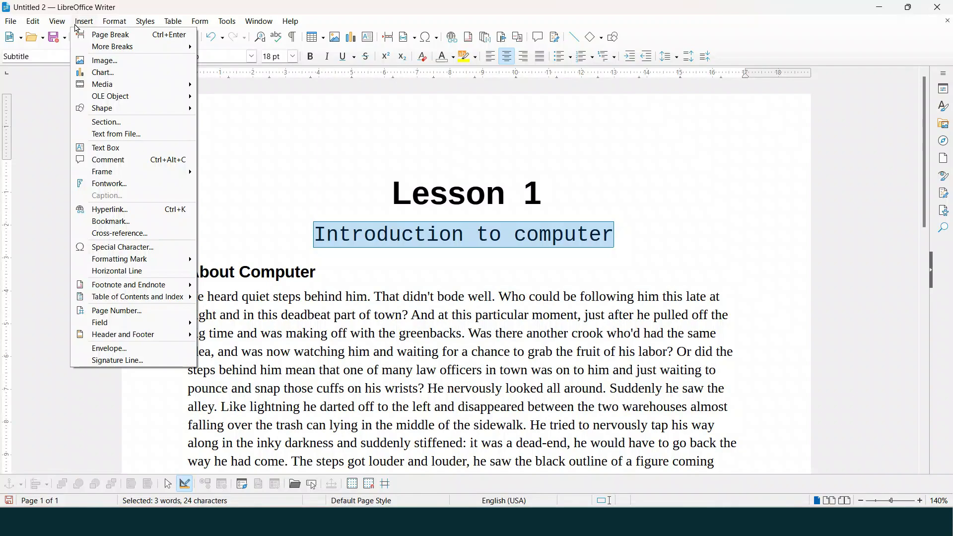
{"action": "mouse_move", "coordinate": [113, 27]}
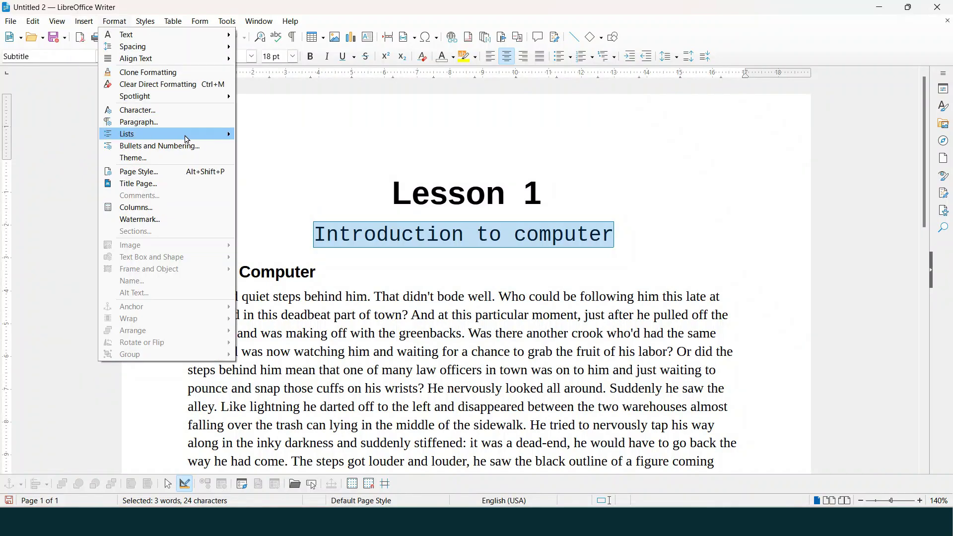
{"action": "mouse_move", "coordinate": [187, 135]}
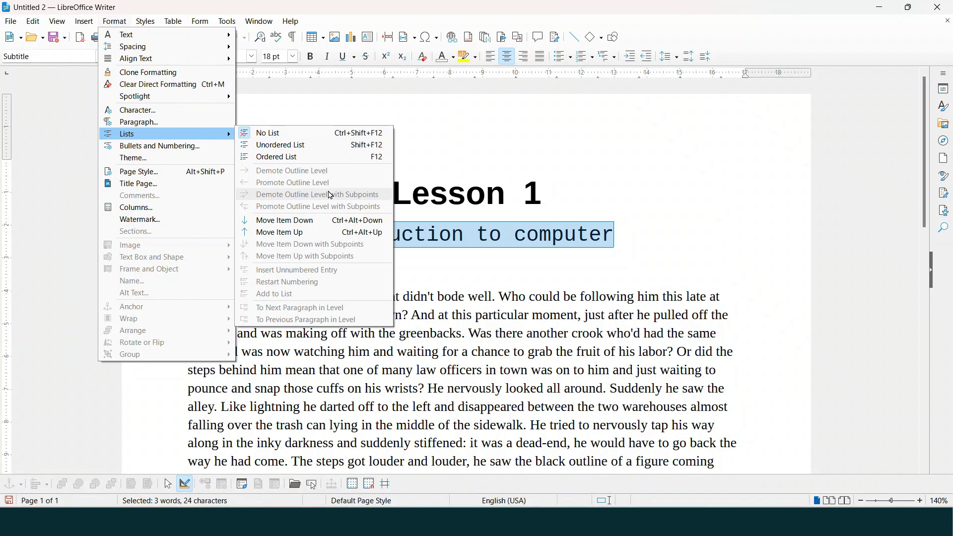
{"action": "mouse_move", "coordinate": [145, 24]}
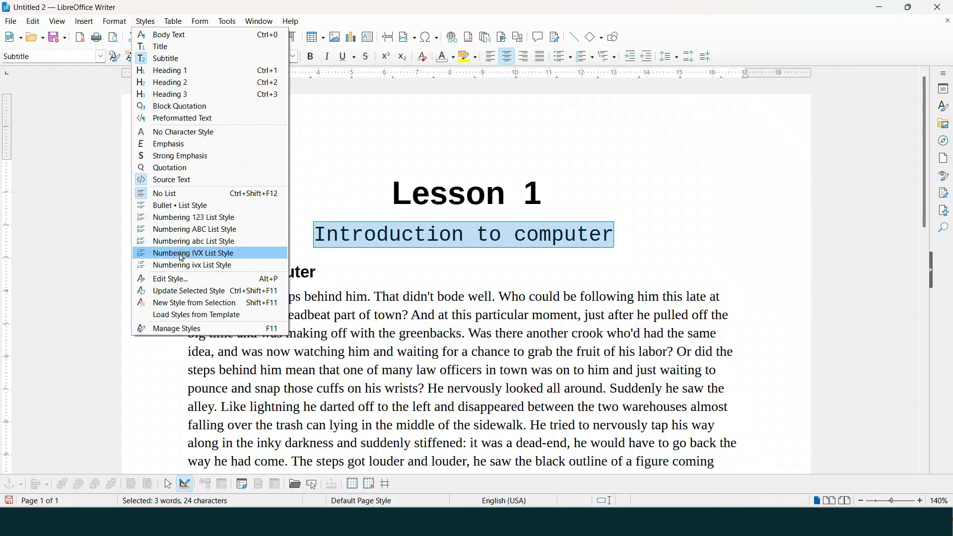
{"action": "left_click", "coordinate": [223, 234]}
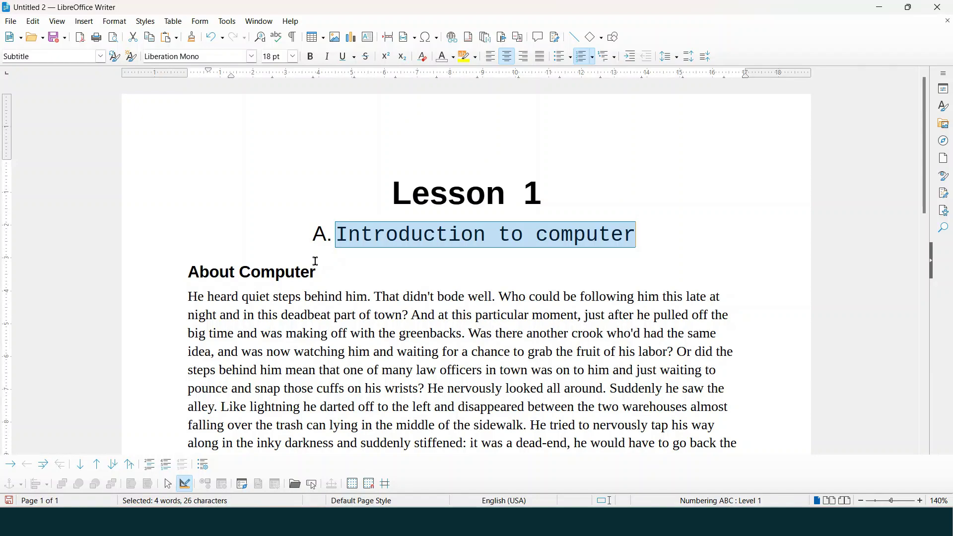
Add three lettered list items below the subtitle reading "sdf", "sdf" and "sf"
{"action": "left_click", "coordinate": [640, 242]}
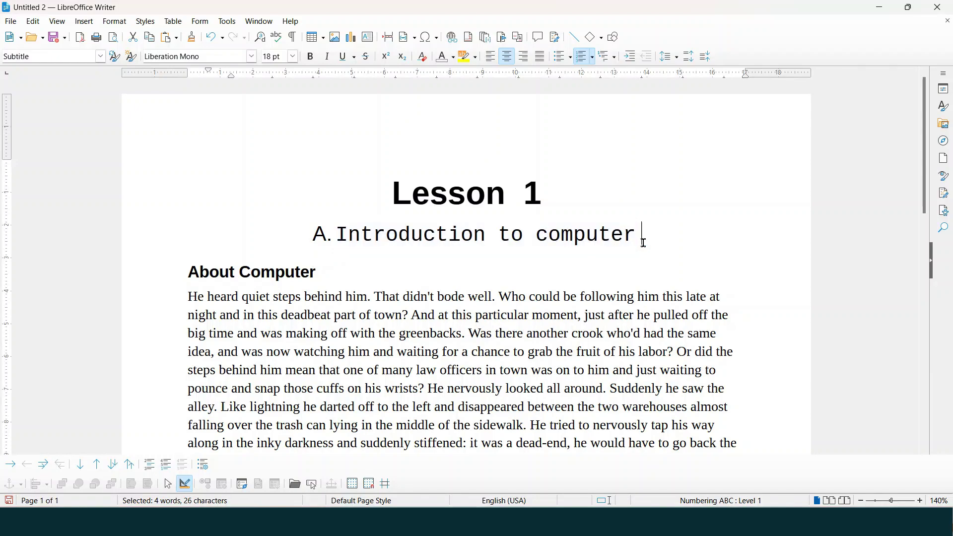
{"action": "key", "text": "Return"}
{"action": "type", "text": "sdf"}
{"action": "key", "text": "Return"}
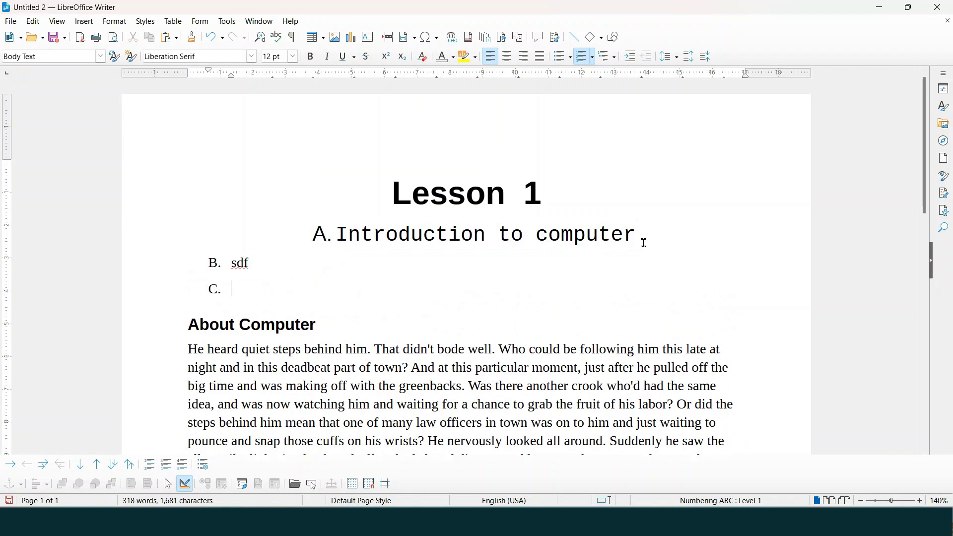
{"action": "type", "text": "sdf"}
{"action": "key", "text": "Return"}
{"action": "type", "text": "sf"}
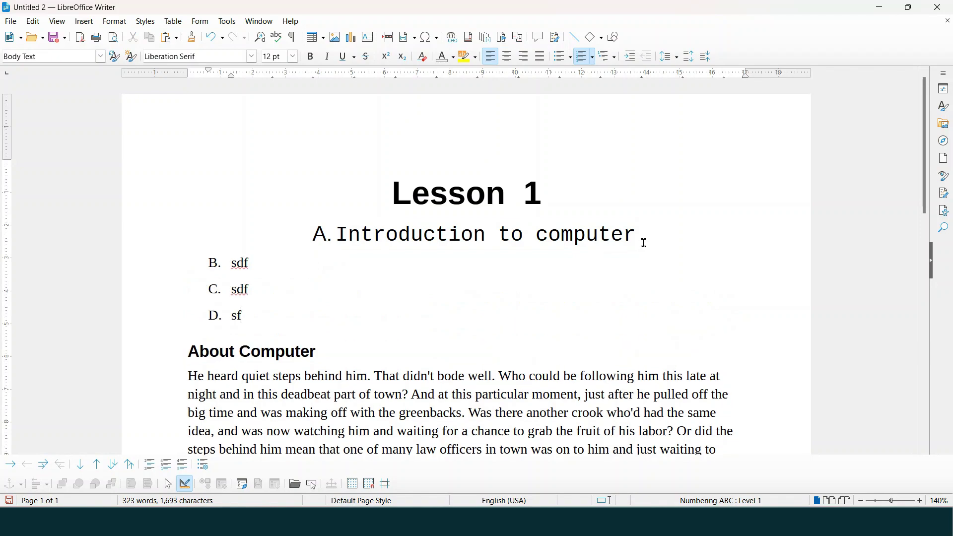
Remove the added list items and the lettered numbering from the subtitle, leaving the subtitle text selected
{"action": "key", "text": "BackSpace"}
{"action": "key", "text": "BackSpace"}
{"action": "key", "text": "BackSpace"}
{"action": "key", "text": "BackSpace"}
{"action": "key", "text": "BackSpace"}
{"action": "key", "text": "BackSpace"}
{"action": "key", "text": "BackSpace"}
{"action": "key", "text": "BackSpace"}
{"action": "key", "text": "BackSpace"}
{"action": "key", "text": "BackSpace"}
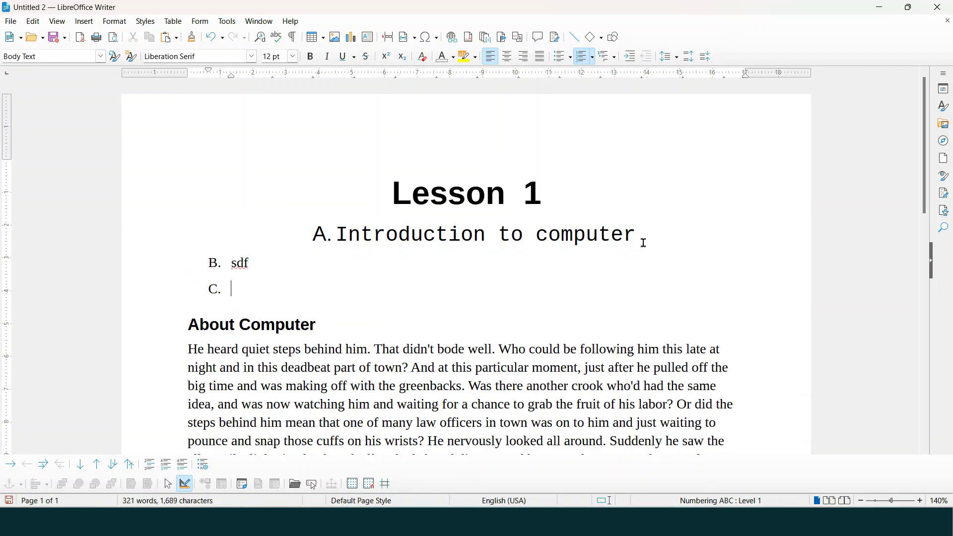
{"action": "key", "text": "BackSpace"}
{"action": "key", "text": "BackSpace"}
{"action": "key", "text": "shift+Home"}
{"action": "key", "text": "F12"}
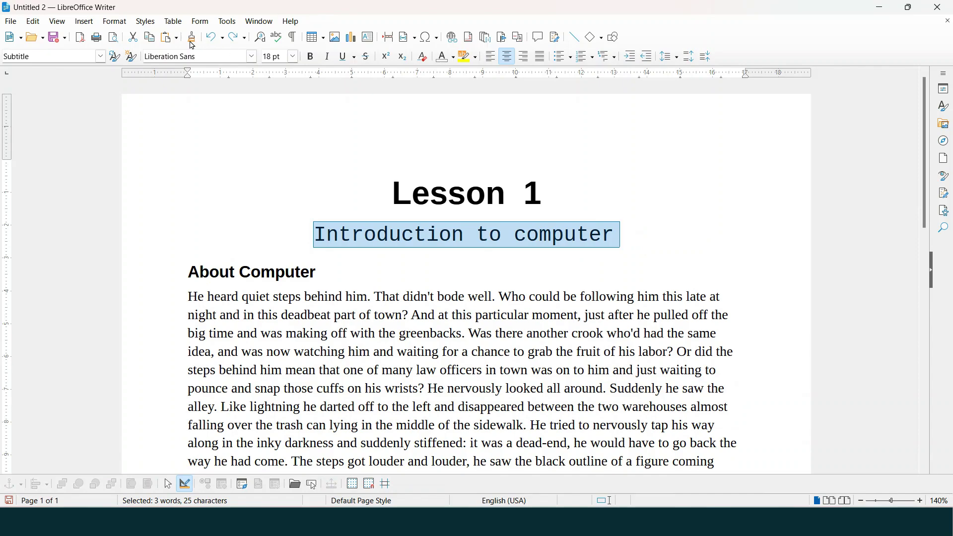
{"action": "left_click", "coordinate": [145, 21]}
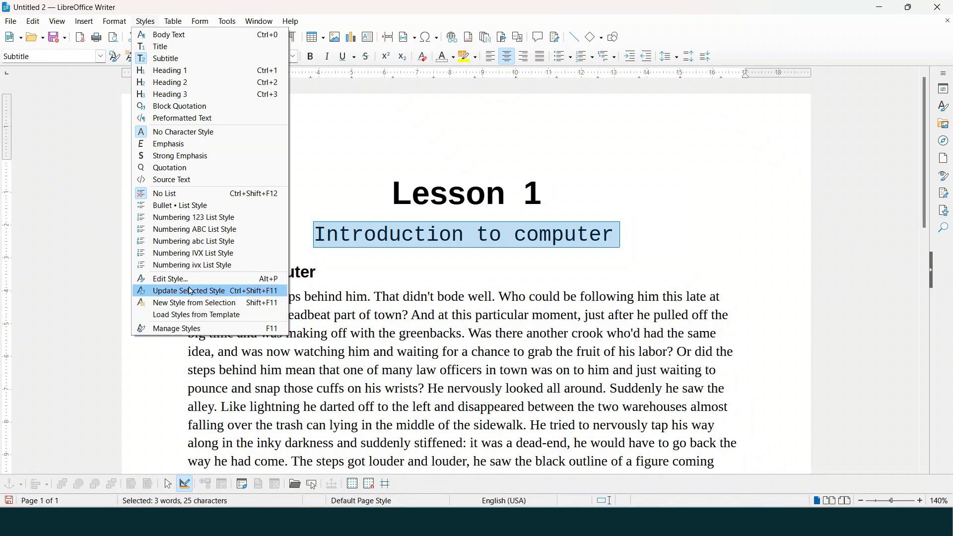
{"action": "left_click", "coordinate": [449, 373]}
{"action": "scroll", "coordinate": [334, 285], "scroll_direction": "down", "scroll_amount": 3}
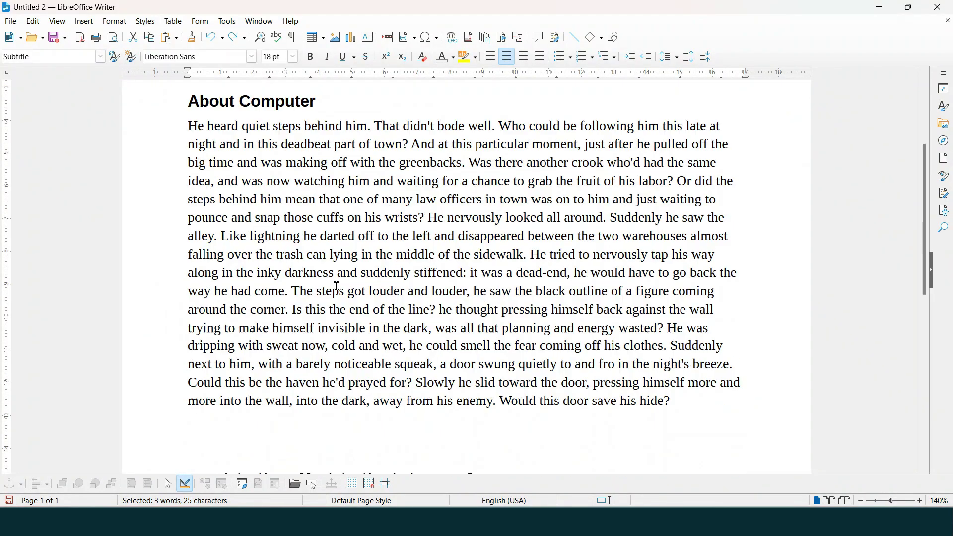
{"action": "scroll", "coordinate": [328, 271], "scroll_direction": "up", "scroll_amount": 6}
{"action": "scroll", "coordinate": [311, 297], "scroll_direction": "down", "scroll_amount": 3}
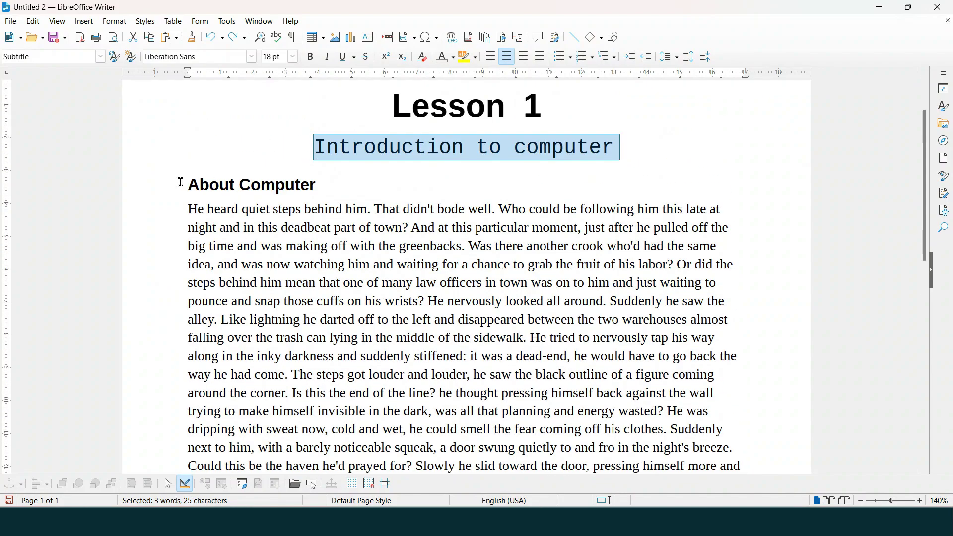
{"action": "left_click_drag", "start_coordinate": [180, 183], "coordinate": [331, 180]}
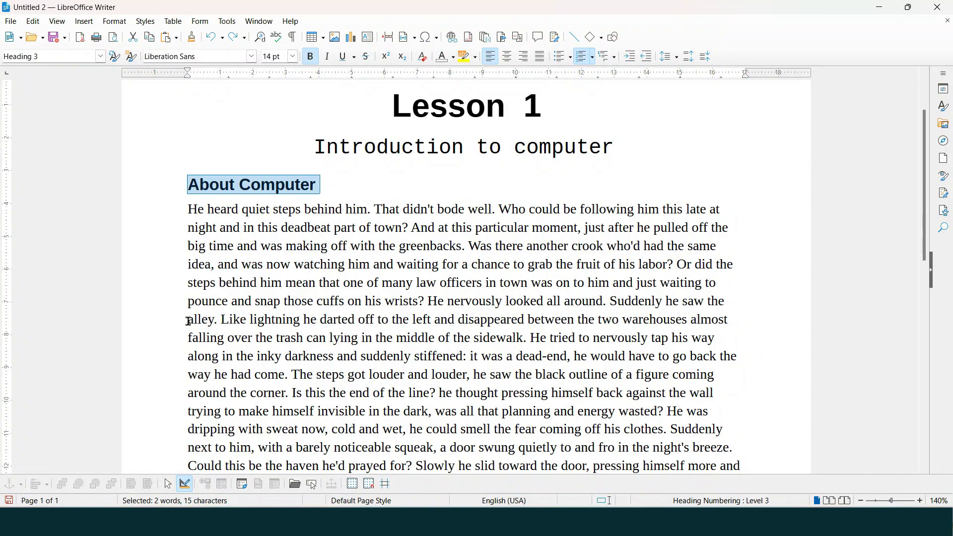
Split the body paragraph before "Like lightning", enter "Memory" on the blank line between the two parts, and select that word
{"action": "left_click", "coordinate": [221, 320]}
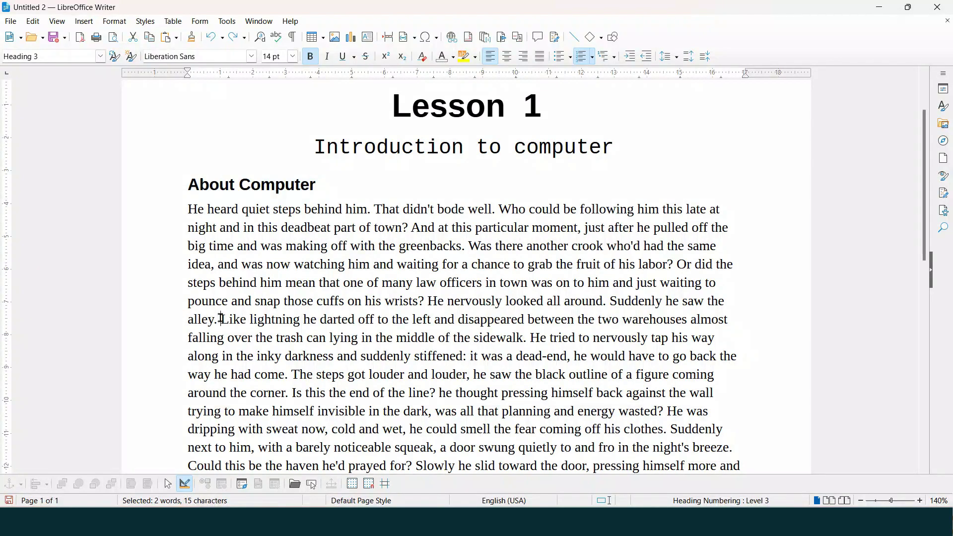
{"action": "key", "text": "Return"}
{"action": "key", "text": "Return"}
{"action": "left_click", "coordinate": [205, 341]}
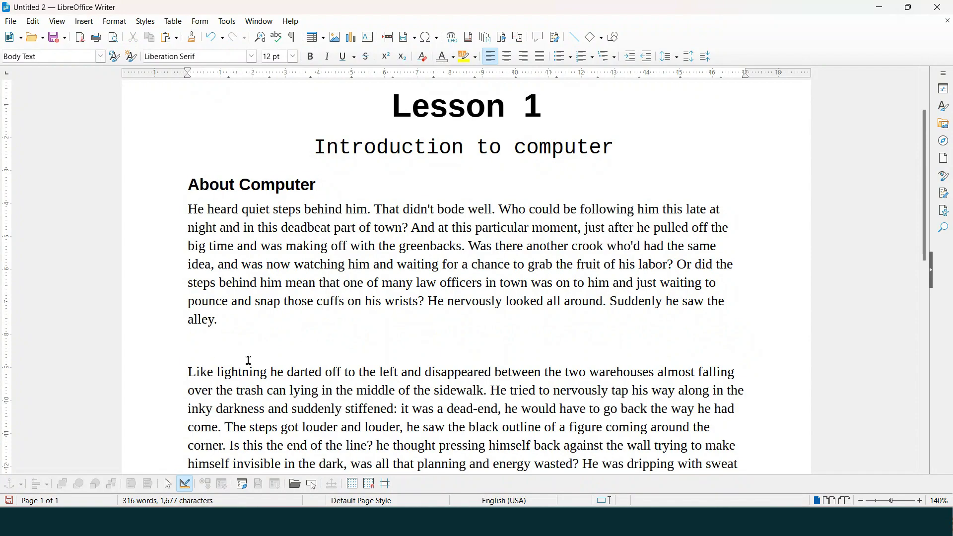
{"action": "type", "text": "Memory"}
{"action": "left_click_drag", "start_coordinate": [187, 344], "coordinate": [255, 350]}
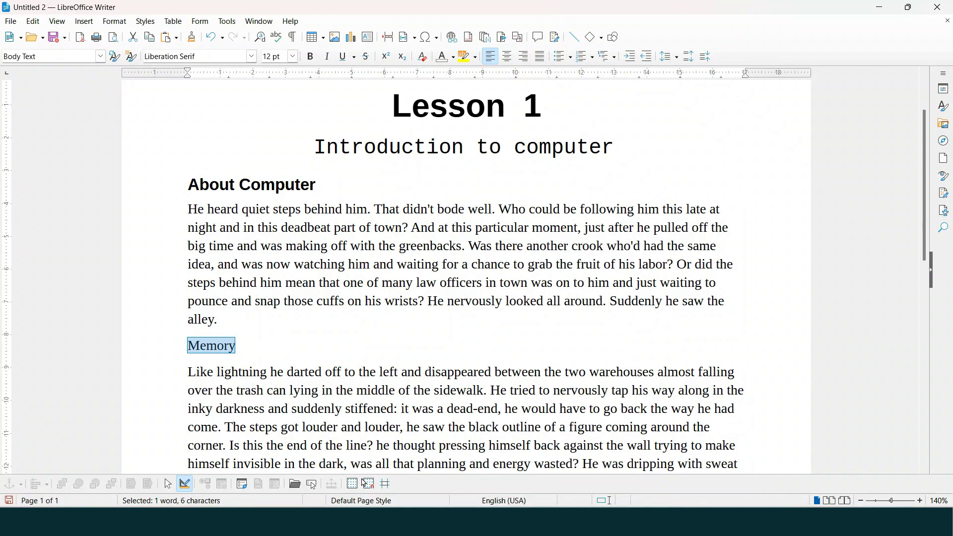
Check the Google Meet meeting window, then return to the LibreOffice Writer document
{"action": "left_click", "coordinate": [470, 521]}
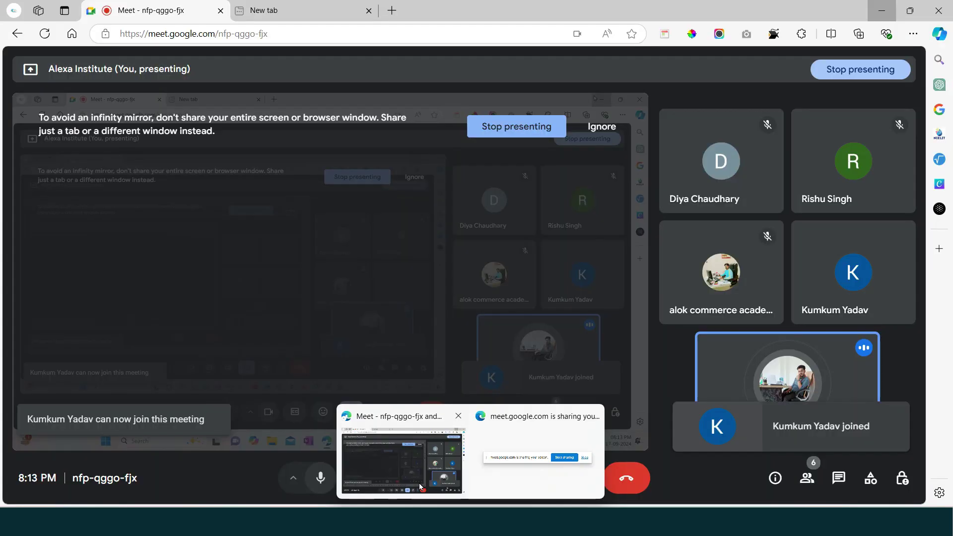
{"action": "left_click", "coordinate": [425, 475]}
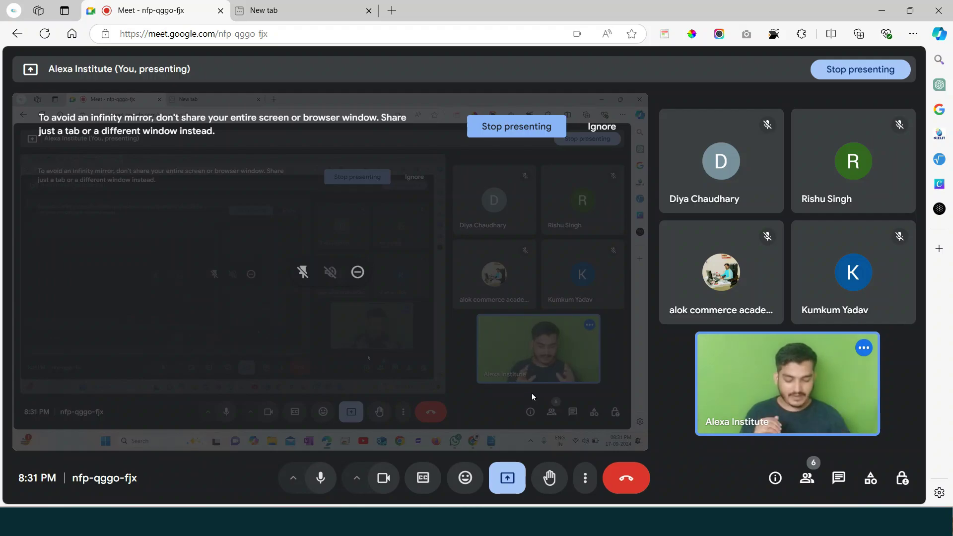
{"action": "key", "text": "super+d"}
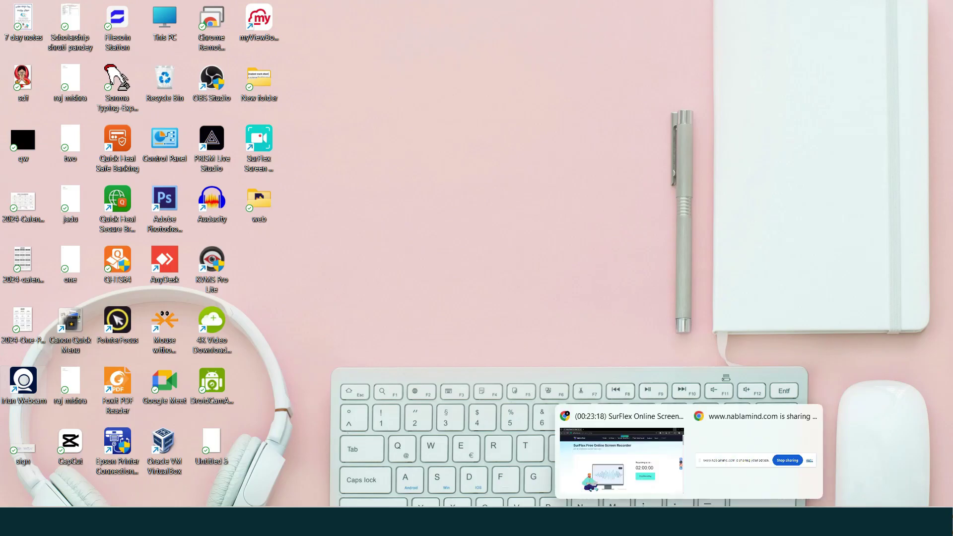
{"action": "left_click", "coordinate": [717, 521]}
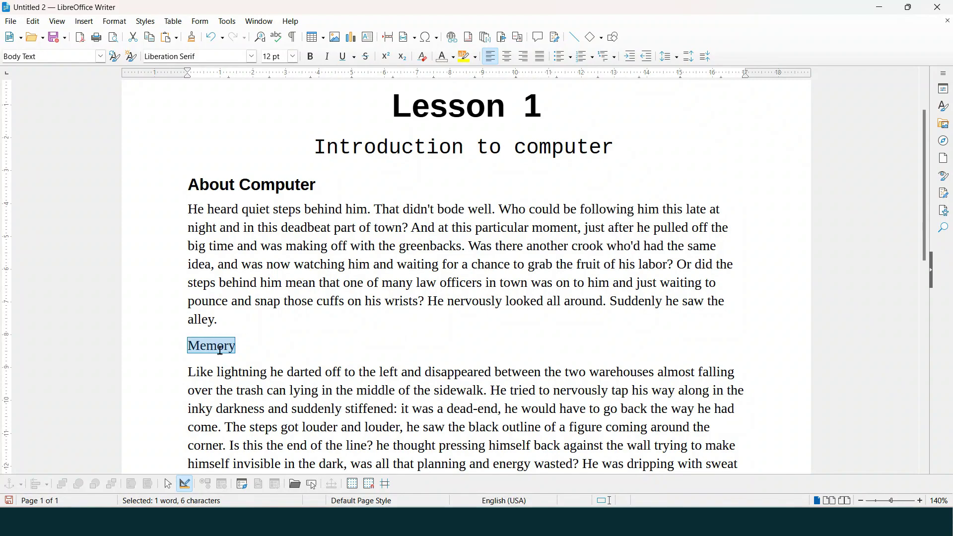
Apply the Heading 1 paragraph style to "Memory" and place the cursor in the "About Computer" heading
{"action": "key", "text": "ctrl+1"}
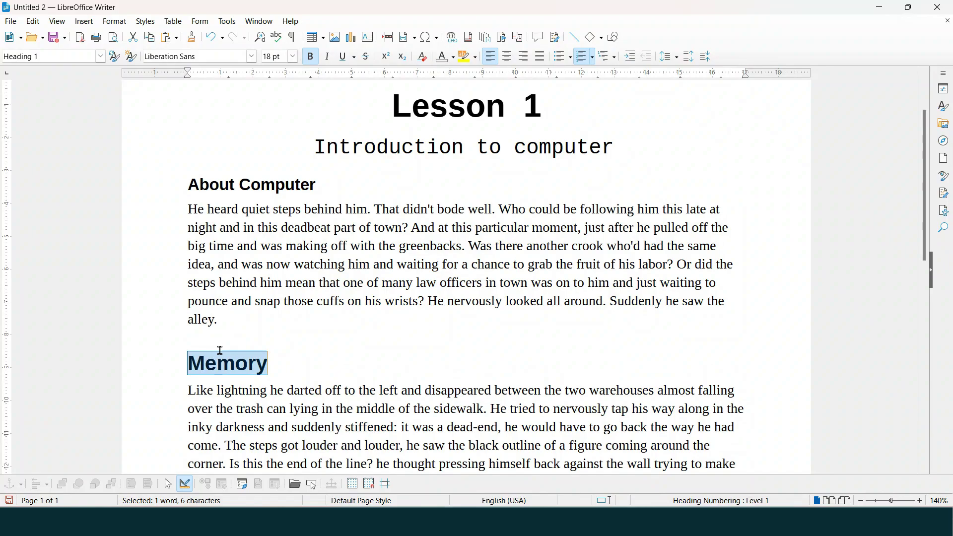
{"action": "scroll", "coordinate": [220, 351], "scroll_direction": "down", "scroll_amount": 5}
{"action": "scroll", "coordinate": [219, 347], "scroll_direction": "up", "scroll_amount": 6}
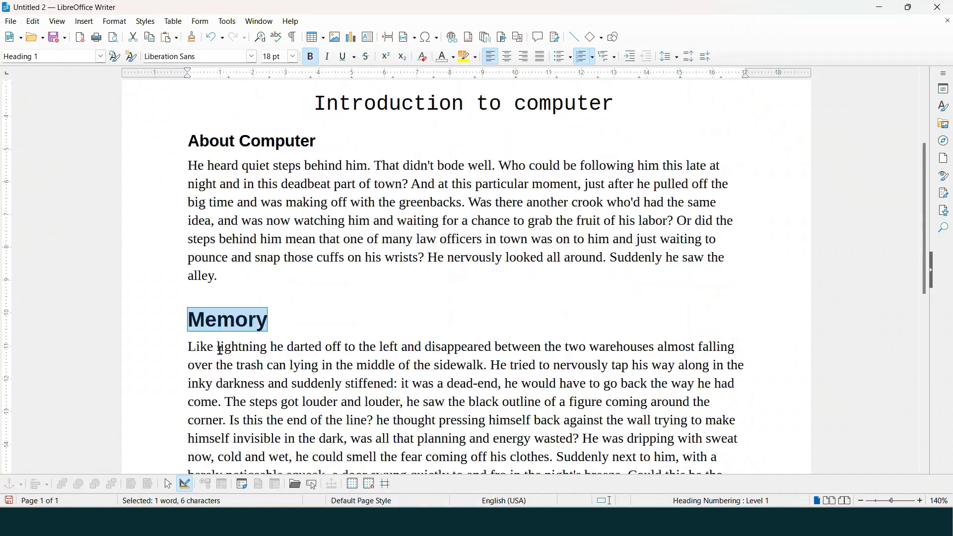
{"action": "left_click", "coordinate": [195, 233]}
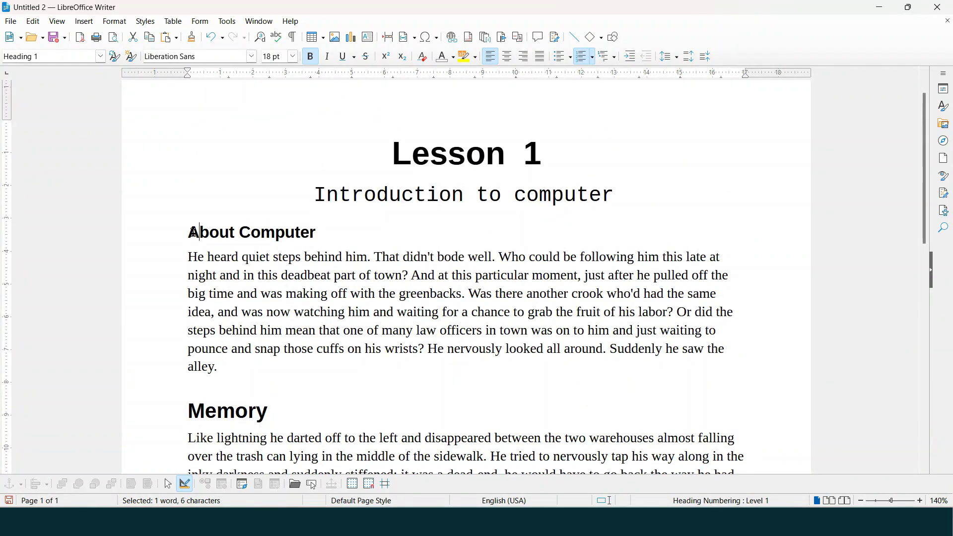
Apply the Heading 1 paragraph style to the "About Computer" heading
{"action": "left_click_drag", "start_coordinate": [195, 232], "coordinate": [322, 233]}
{"action": "left_click_drag", "start_coordinate": [181, 226], "coordinate": [359, 235]}
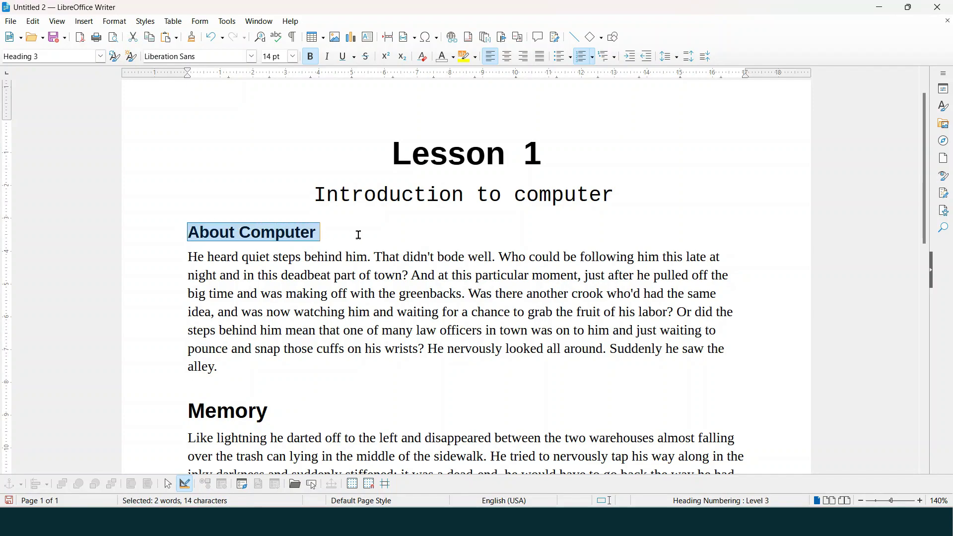
{"action": "key", "text": "ctrl+1"}
{"action": "left_click", "coordinate": [249, 423]}
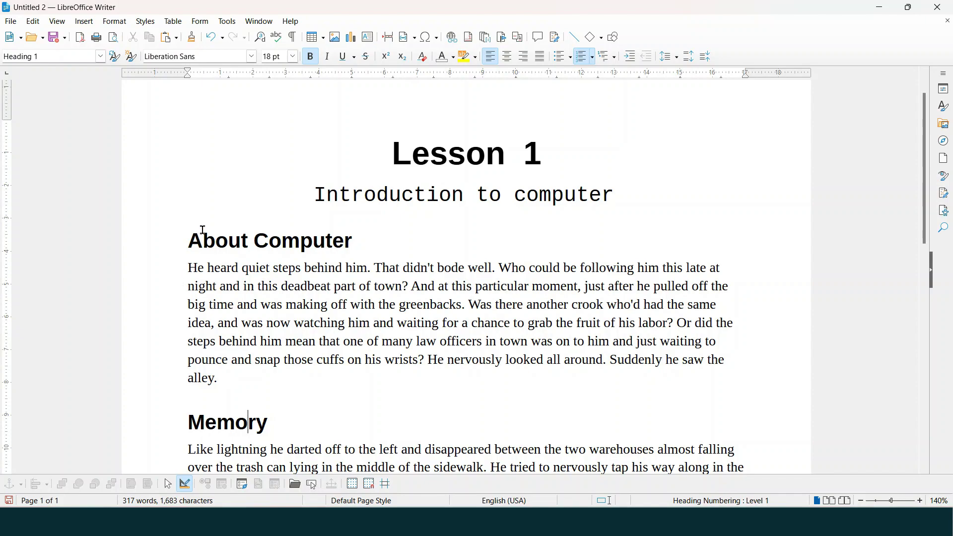
Open the Heading 1 style of the "About Computer" heading for editing and set its font color to Chart 2 (orange)
{"action": "left_click_drag", "start_coordinate": [187, 241], "coordinate": [362, 236]}
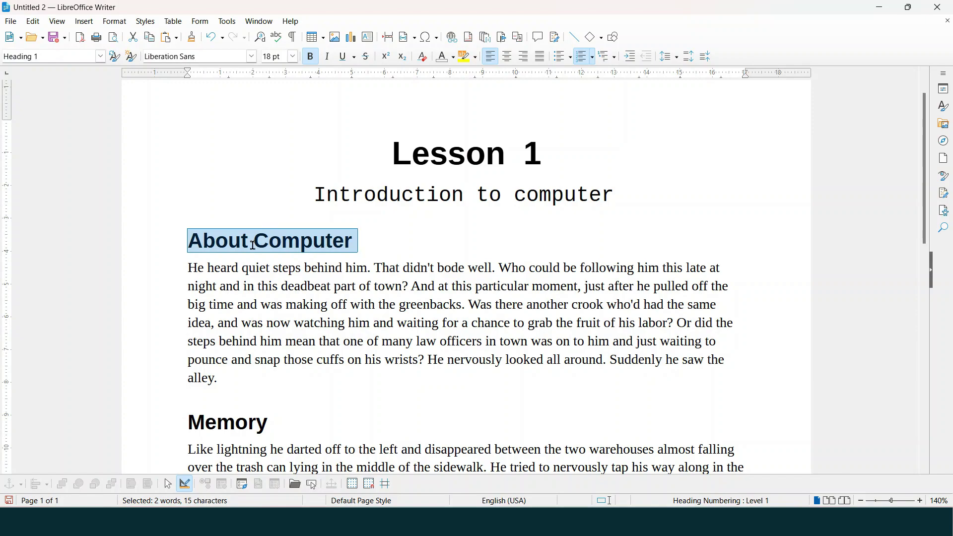
{"action": "left_click", "coordinate": [192, 239]}
{"action": "left_click_drag", "start_coordinate": [192, 239], "coordinate": [382, 238]}
{"action": "left_click", "coordinate": [145, 22]}
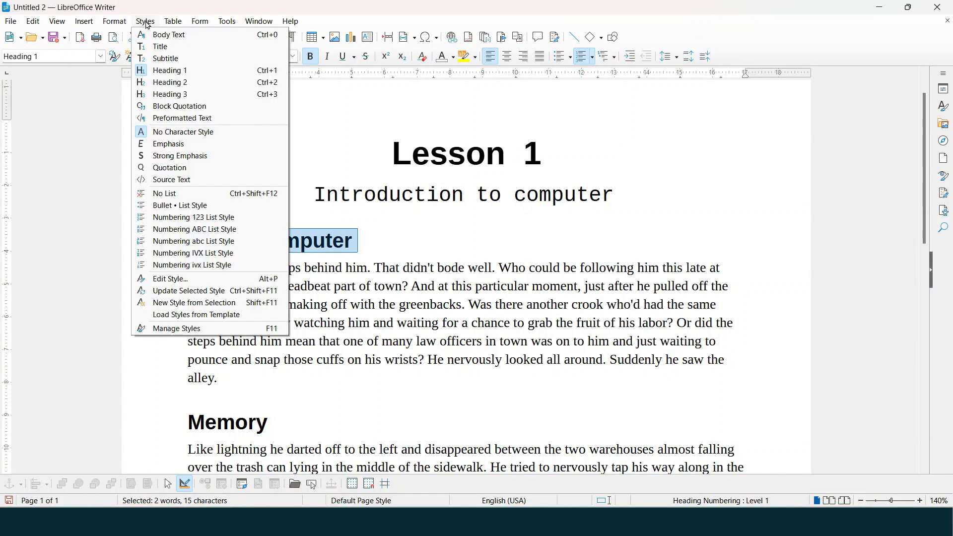
{"action": "left_click", "coordinate": [183, 280]}
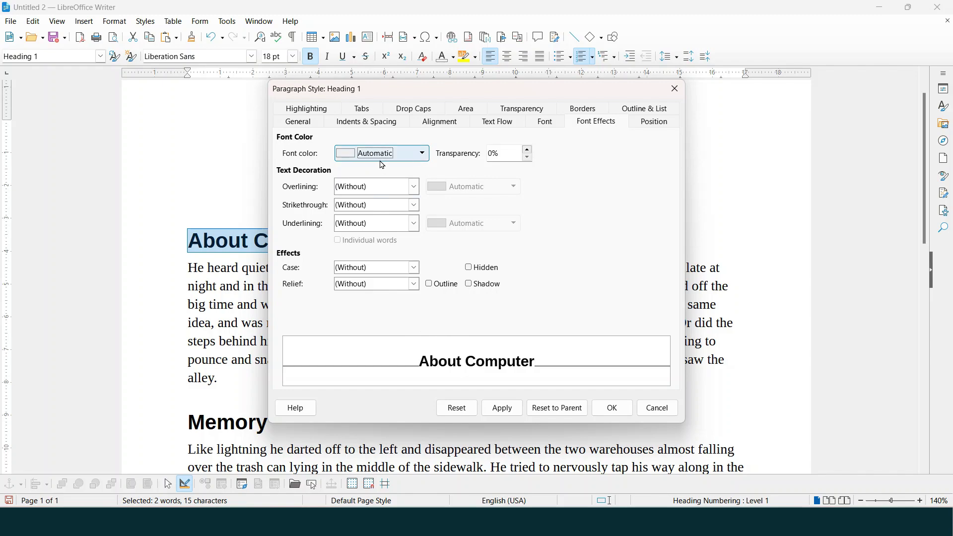
{"action": "left_click", "coordinate": [414, 156]}
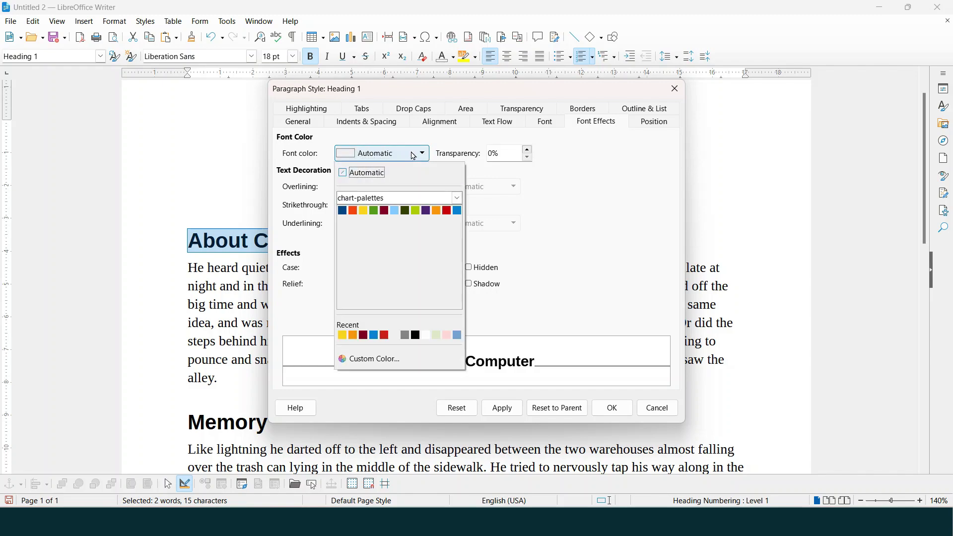
{"action": "left_click", "coordinate": [351, 210]}
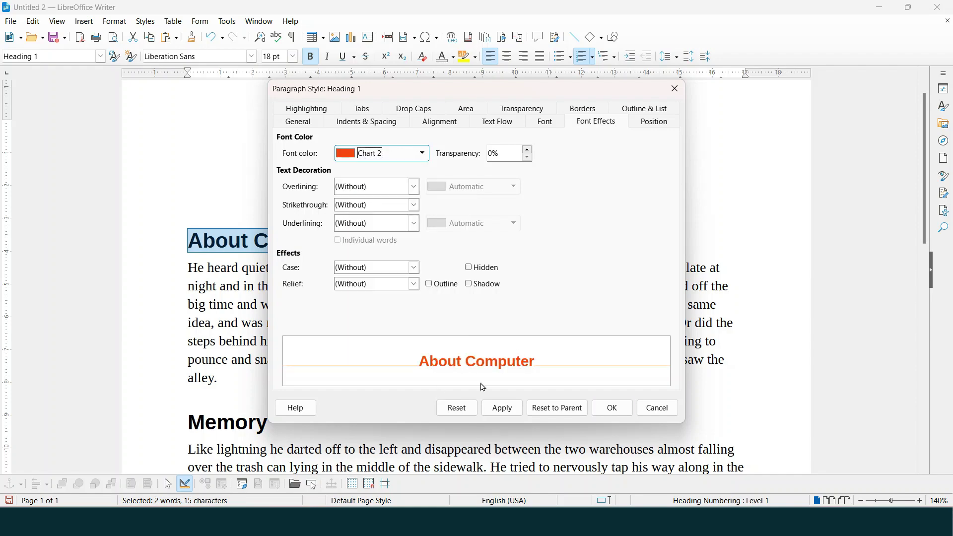
Try several fonts for the Heading 1 style and set it to Dubai
{"action": "left_click", "coordinate": [559, 124]}
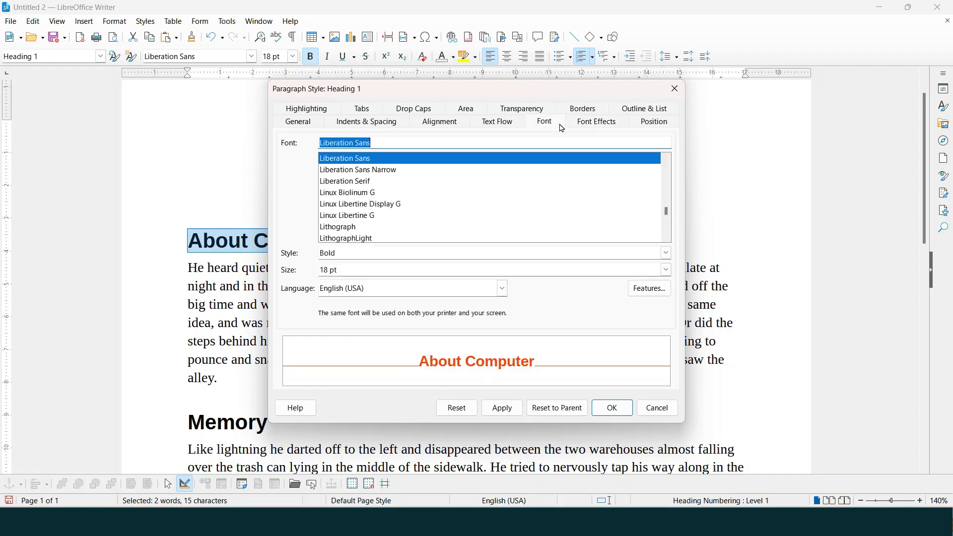
{"action": "left_click", "coordinate": [376, 195]}
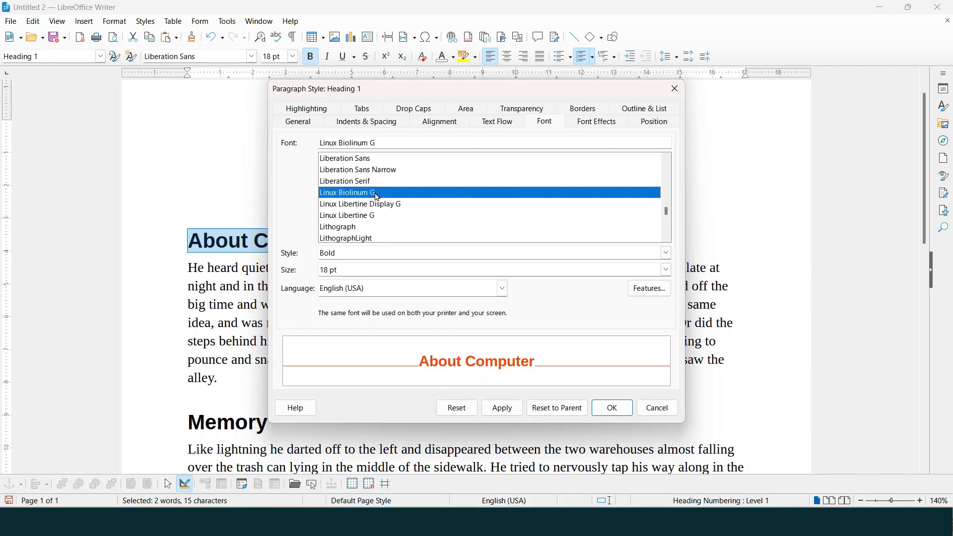
{"action": "left_click", "coordinate": [379, 217]}
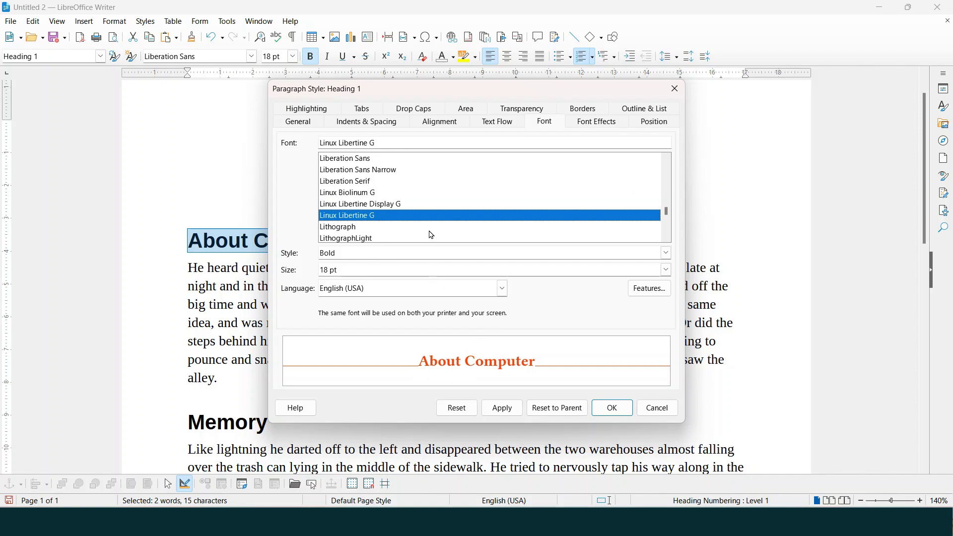
{"action": "scroll", "coordinate": [447, 224], "scroll_direction": "down", "scroll_amount": 5}
{"action": "left_click", "coordinate": [405, 204]}
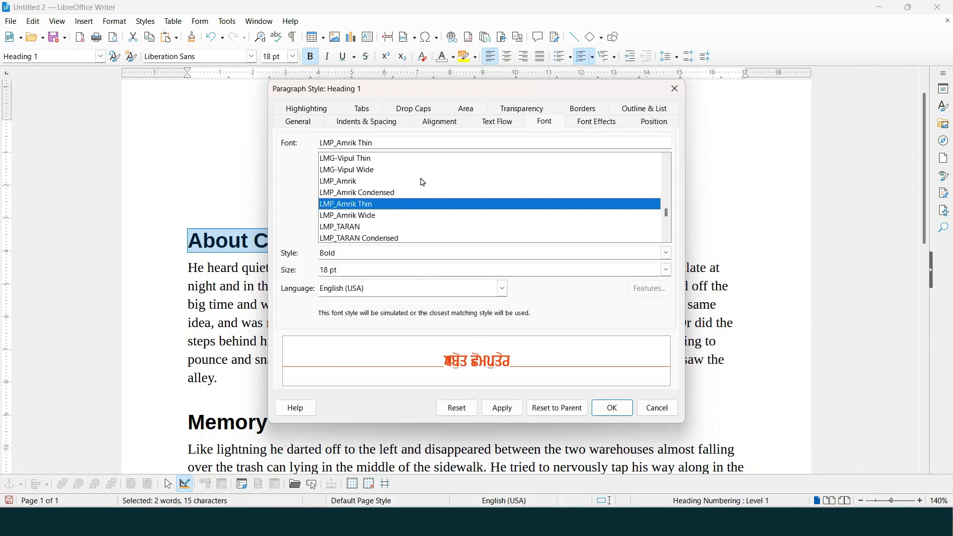
{"action": "left_click", "coordinate": [406, 181]}
{"action": "scroll", "coordinate": [406, 188], "scroll_direction": "up", "scroll_amount": 5}
{"action": "left_click", "coordinate": [405, 184]}
{"action": "scroll", "coordinate": [406, 188], "scroll_direction": "up", "scroll_amount": 10}
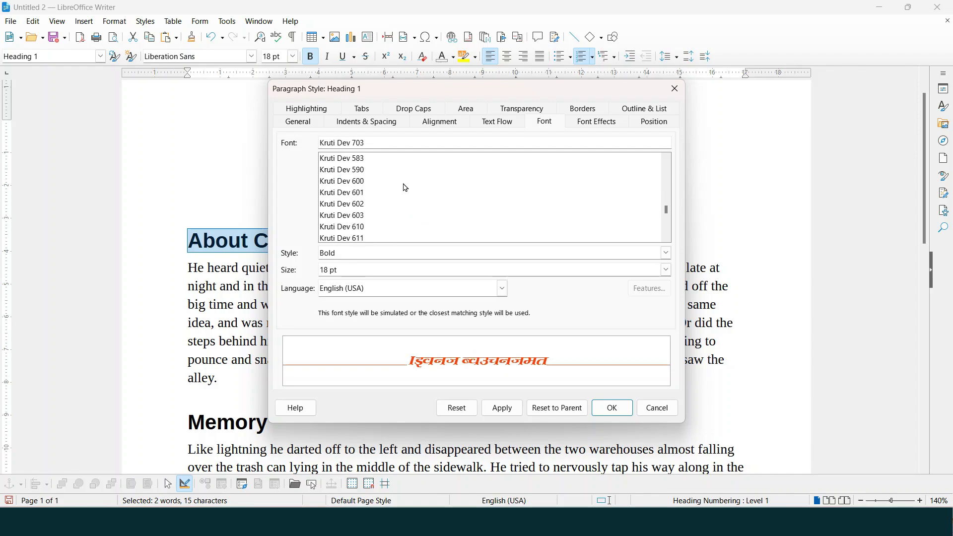
{"action": "scroll", "coordinate": [406, 188], "scroll_direction": "up", "scroll_amount": 10}
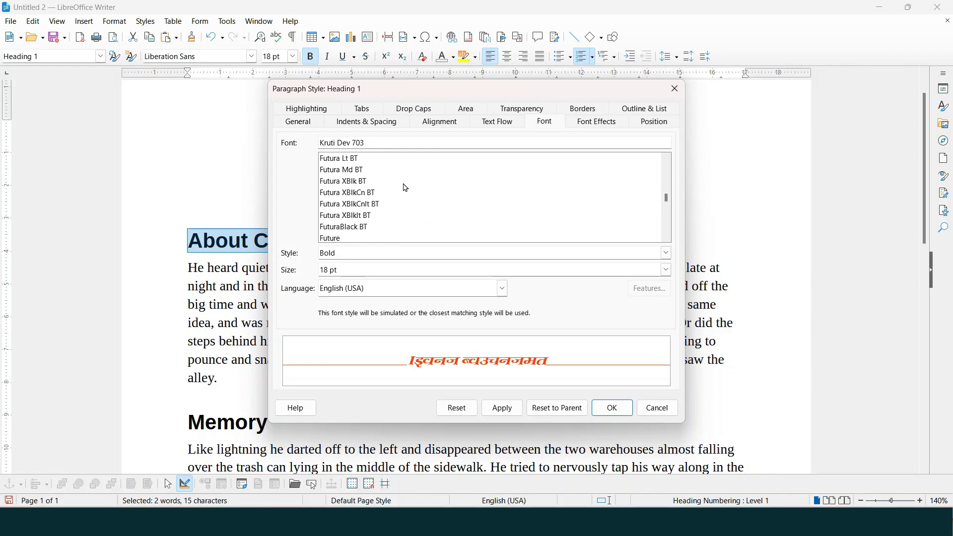
{"action": "left_click", "coordinate": [384, 185]}
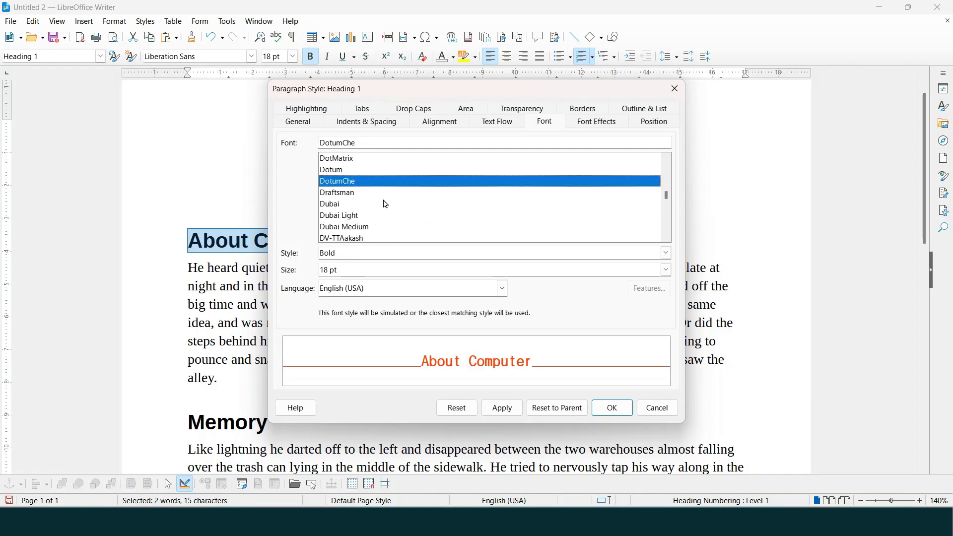
{"action": "left_click", "coordinate": [385, 204]}
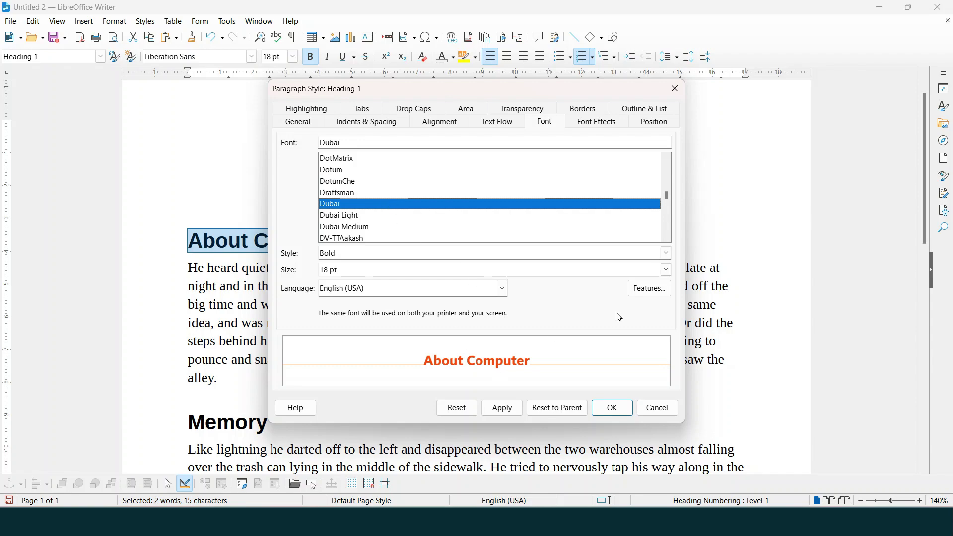
Set the Heading 1 style's font size to 26 pt, apply the style changes, and check the "Memory" heading
{"action": "left_click", "coordinate": [666, 270]}
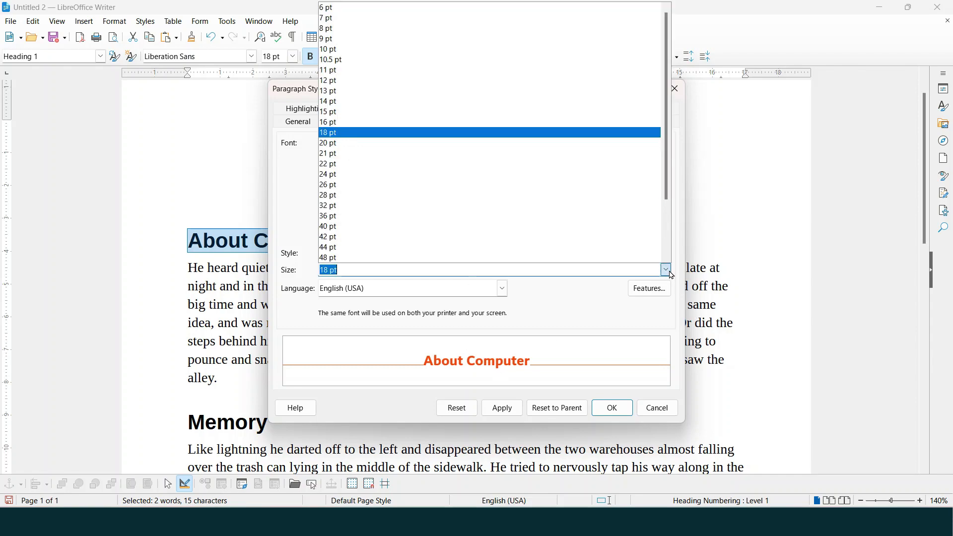
{"action": "left_click", "coordinate": [541, 187]}
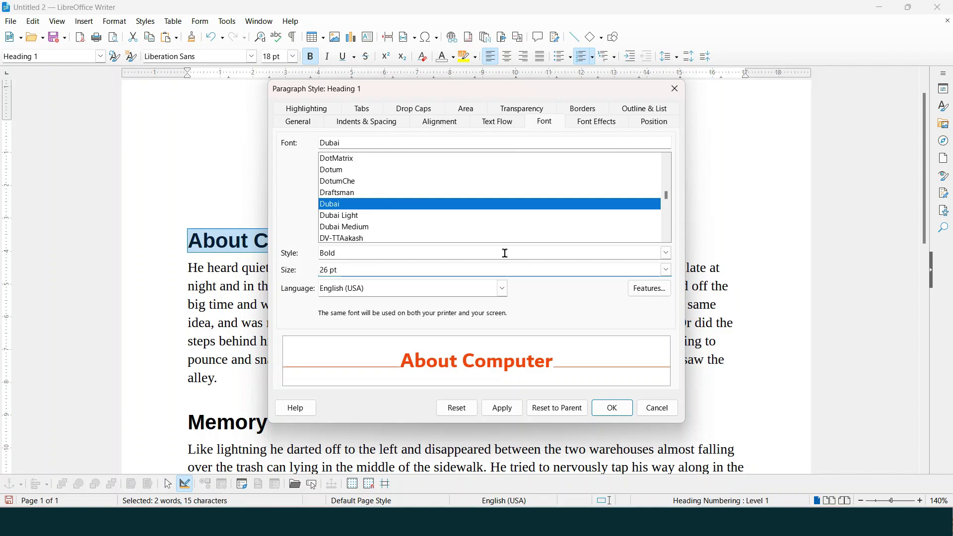
{"action": "left_click", "coordinate": [507, 414]}
{"action": "left_click", "coordinate": [615, 408]}
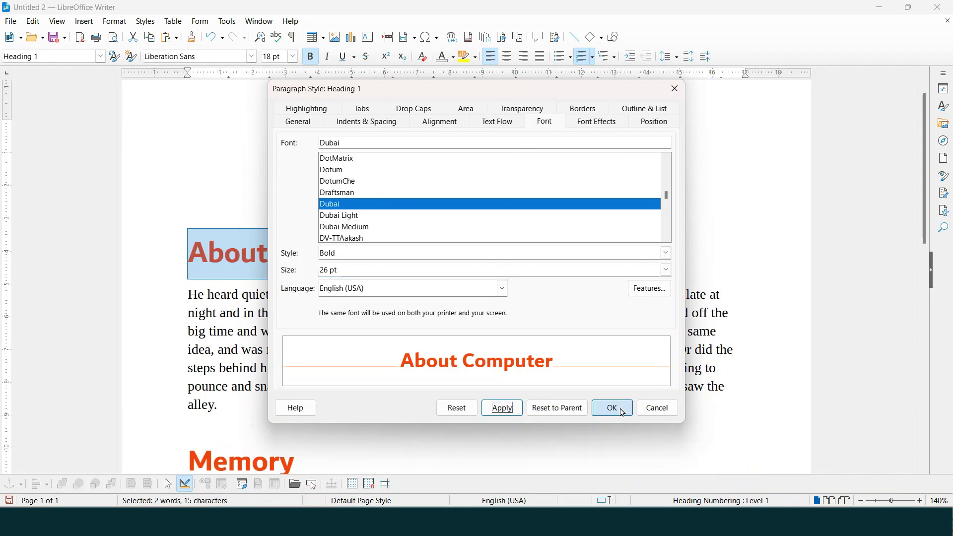
{"action": "scroll", "coordinate": [342, 247], "scroll_direction": "down", "scroll_amount": 3}
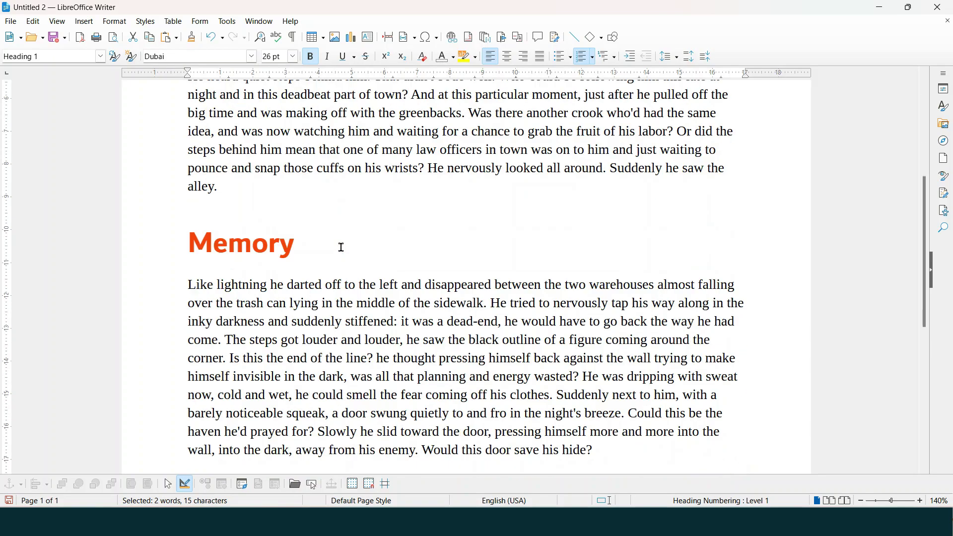
{"action": "scroll", "coordinate": [249, 229], "scroll_direction": "up", "scroll_amount": 3}
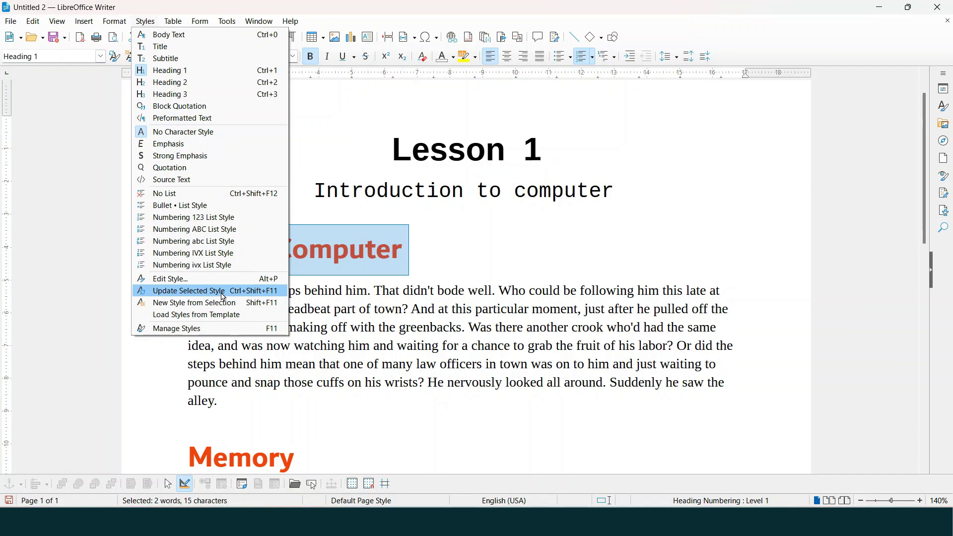
Update the Heading 1 style from the selected "About Computer" heading and review both headings in the document
{"action": "left_click", "coordinate": [225, 296]}
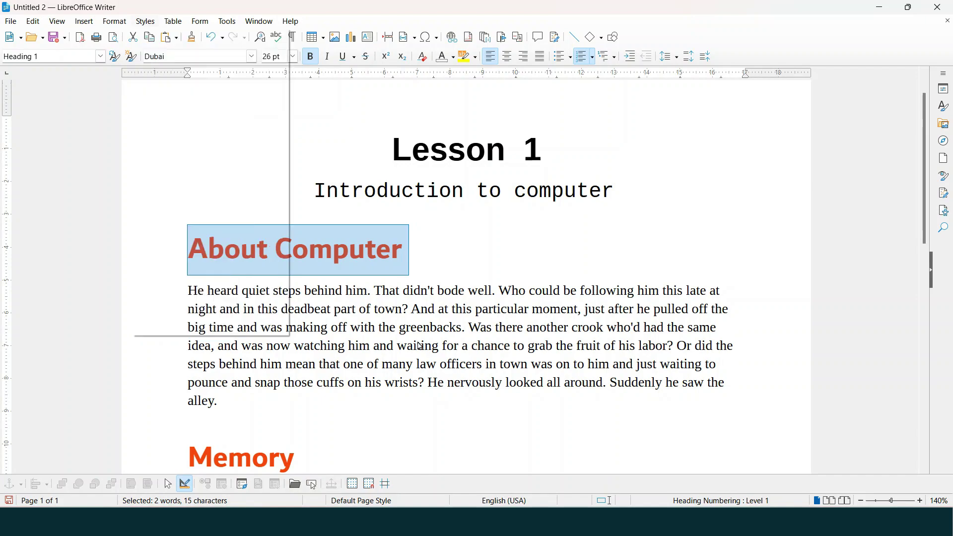
{"action": "scroll", "coordinate": [418, 342], "scroll_direction": "down", "scroll_amount": 5}
{"action": "scroll", "coordinate": [418, 342], "scroll_direction": "down", "scroll_amount": 4}
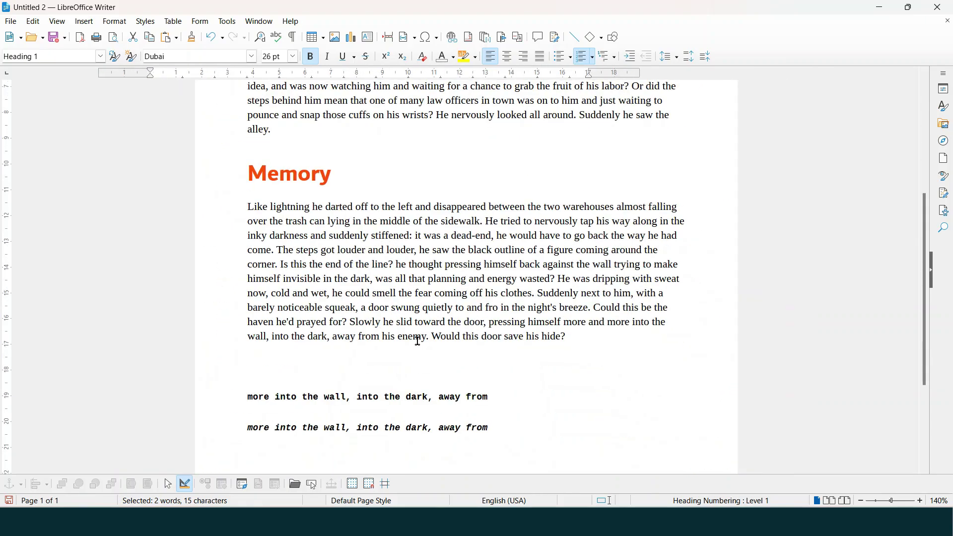
{"action": "scroll", "coordinate": [417, 340], "scroll_direction": "up", "scroll_amount": 3}
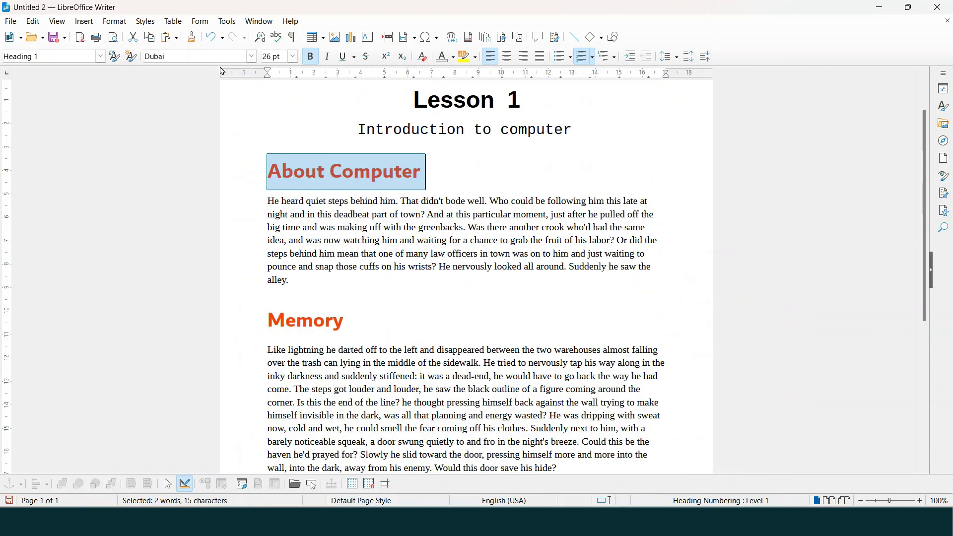
{"action": "left_click", "coordinate": [145, 21]}
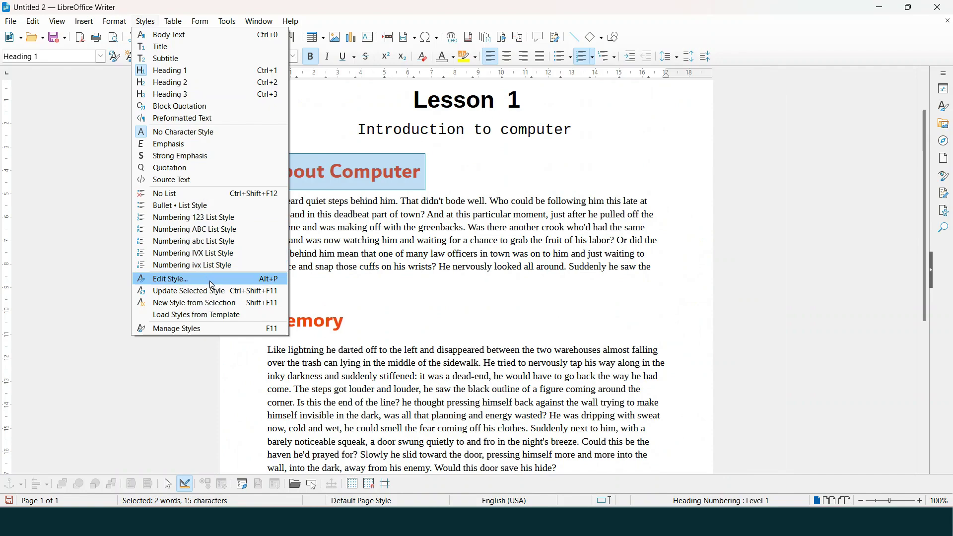
{"action": "left_click", "coordinate": [359, 355]}
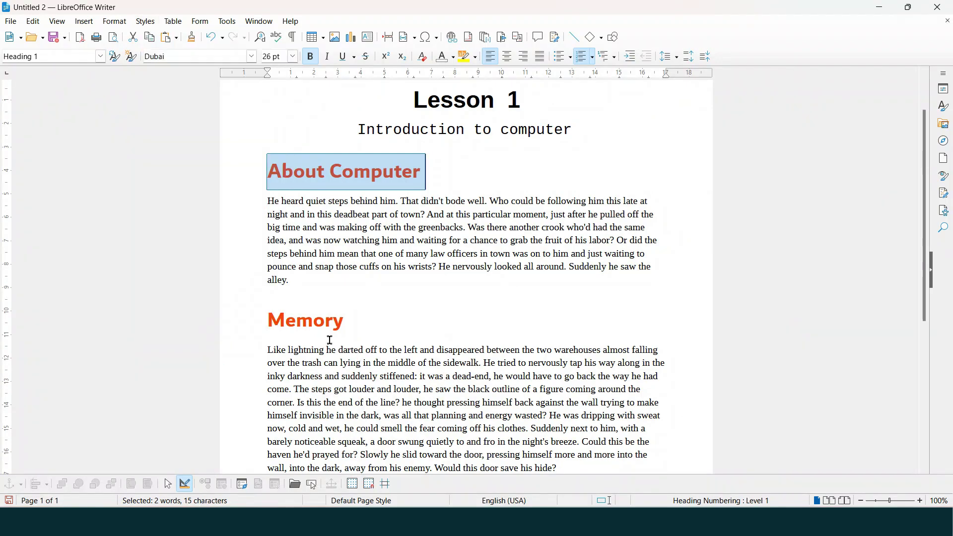
Directly format the "Memory" heading in the DomBold BT font at 18 pt
{"action": "left_click", "coordinate": [271, 316]}
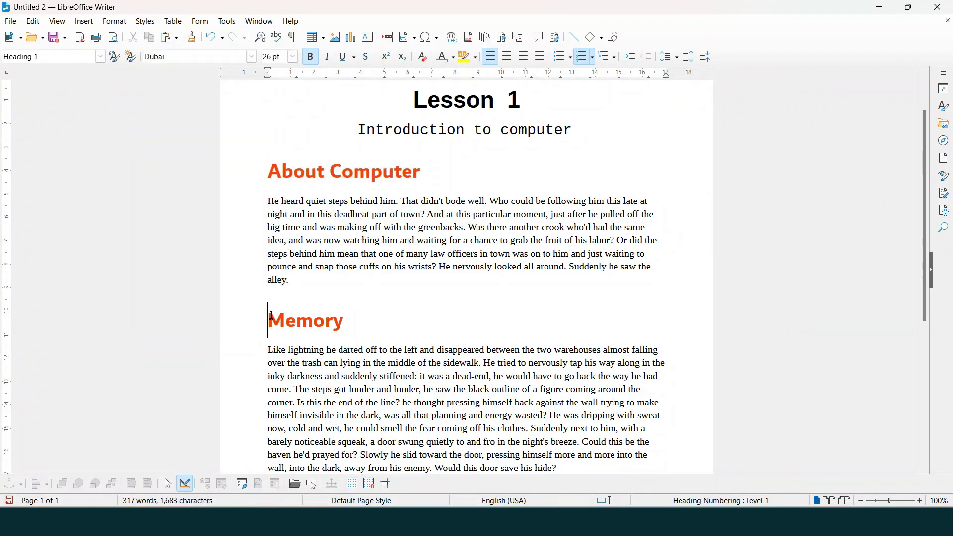
{"action": "left_click_drag", "start_coordinate": [271, 317], "coordinate": [358, 326]}
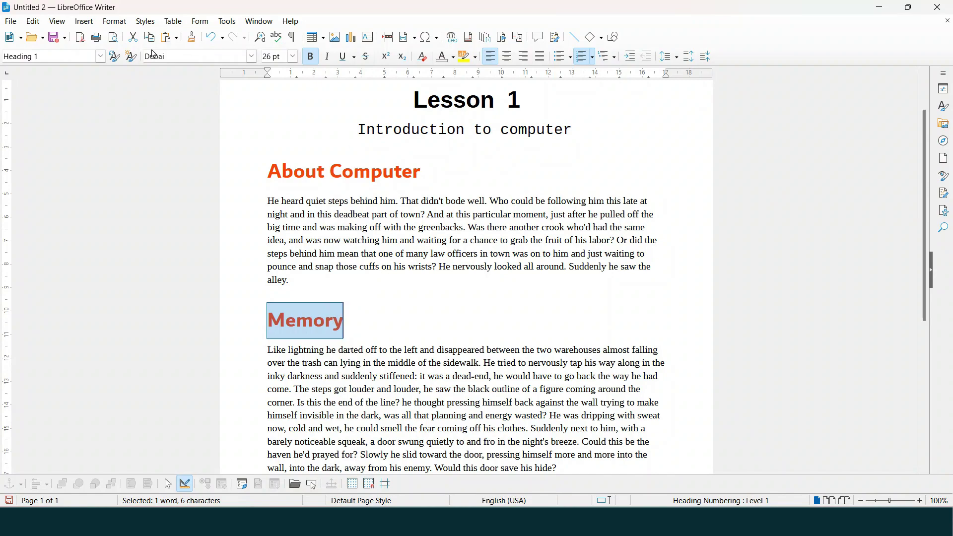
{"action": "left_click", "coordinate": [251, 60]}
{"action": "left_click", "coordinate": [251, 56]}
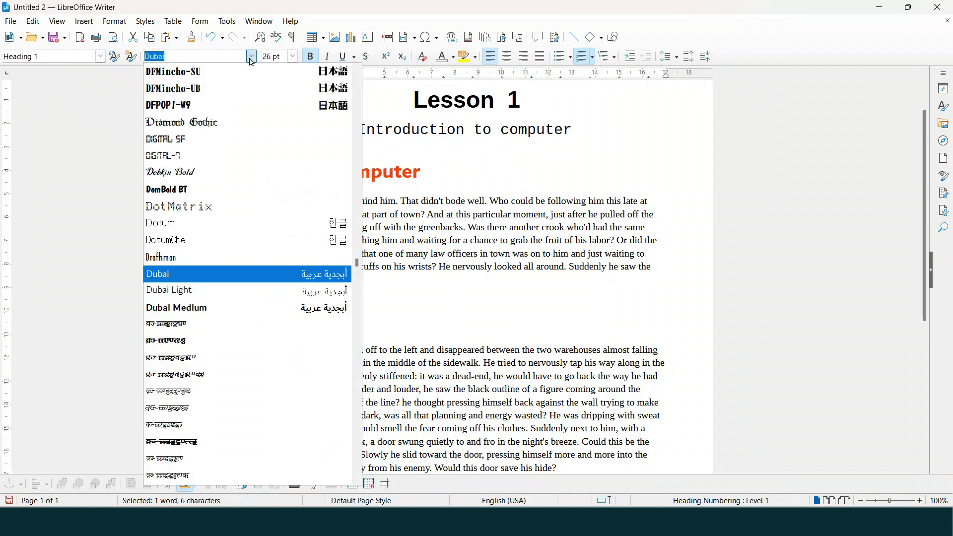
{"action": "left_click", "coordinate": [219, 190]}
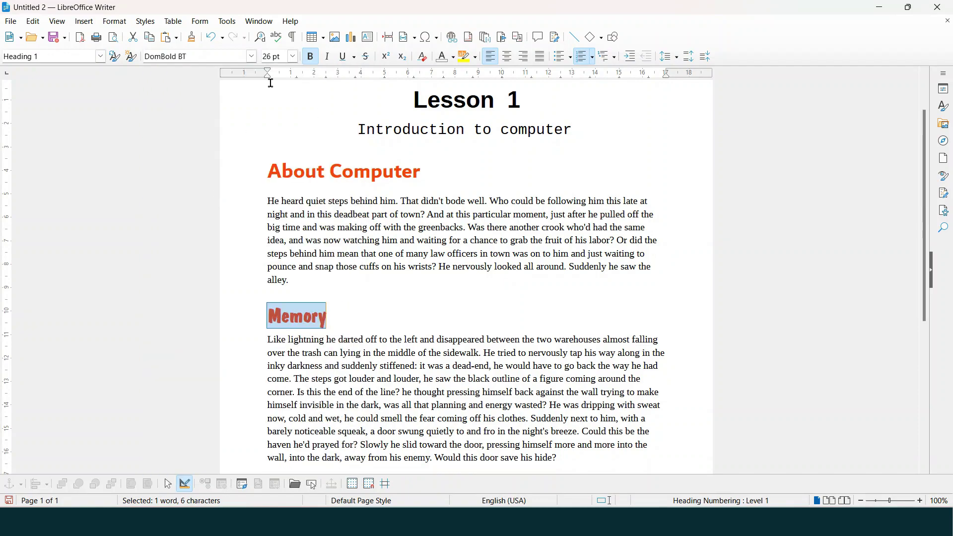
{"action": "left_click", "coordinate": [293, 56]}
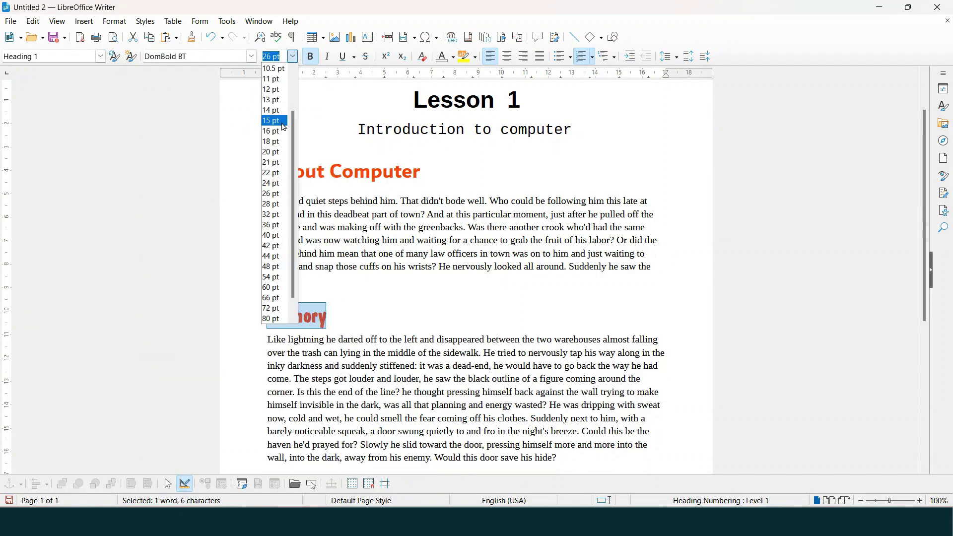
{"action": "left_click", "coordinate": [281, 141]}
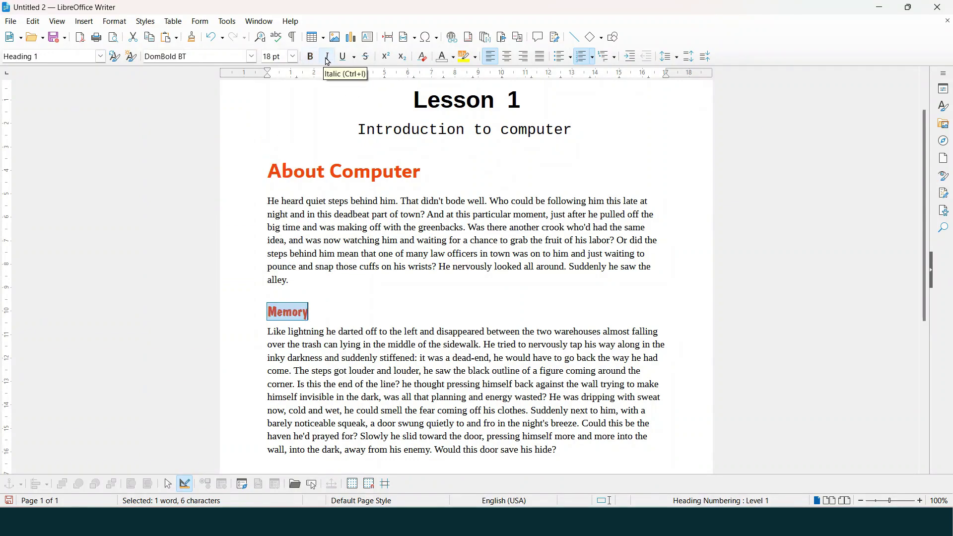
Turn off bold for "Memory", make it italic and underlined, and set its font color to light blue
{"action": "left_click", "coordinate": [328, 57]}
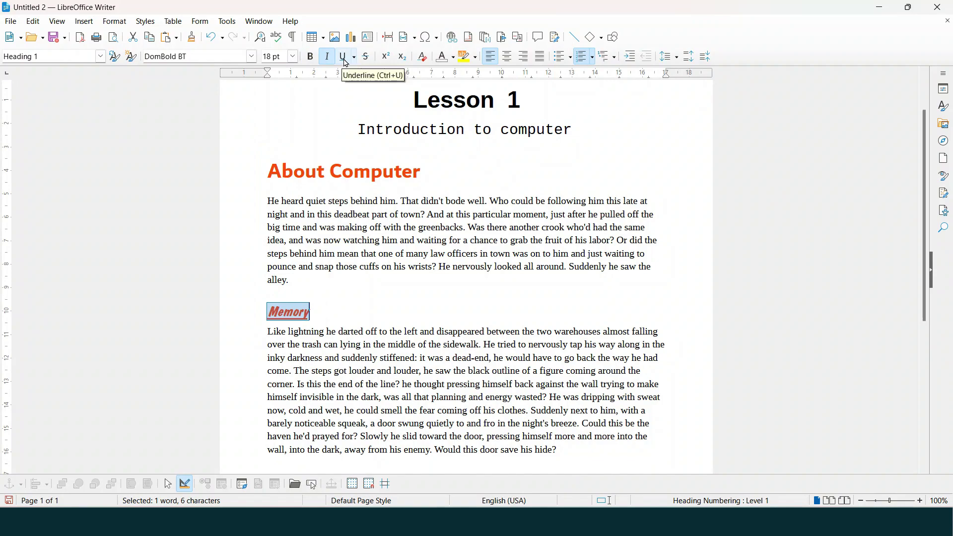
{"action": "left_click", "coordinate": [346, 60]}
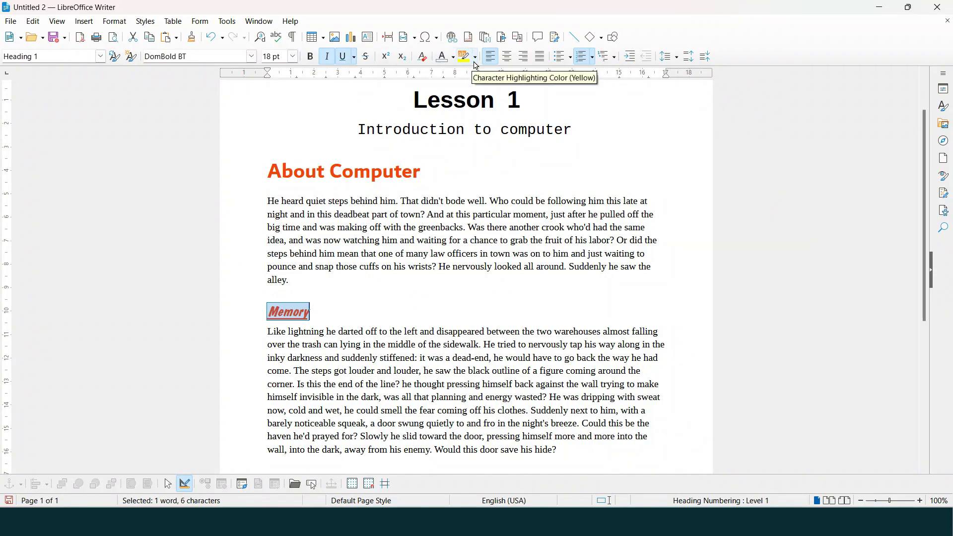
{"action": "left_click", "coordinate": [452, 57]}
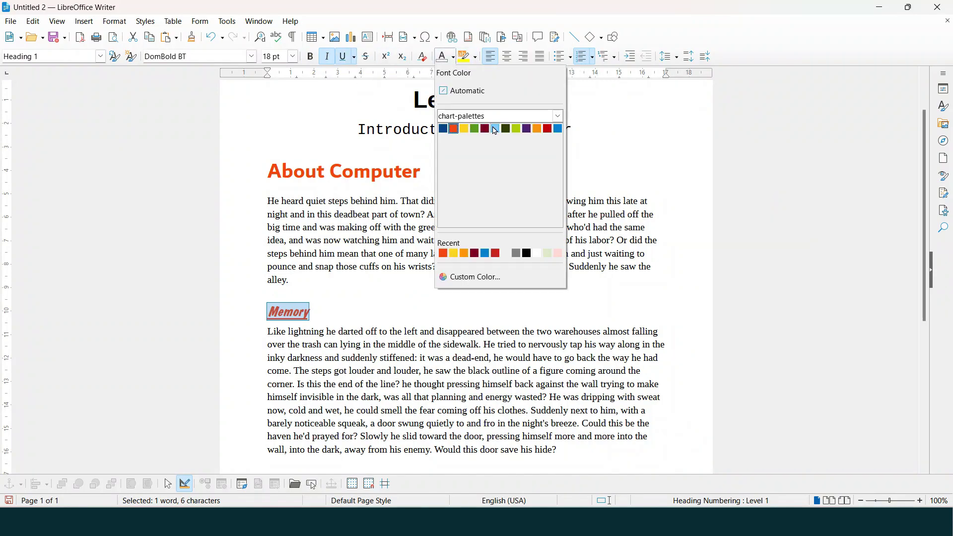
{"action": "left_click", "coordinate": [496, 128]}
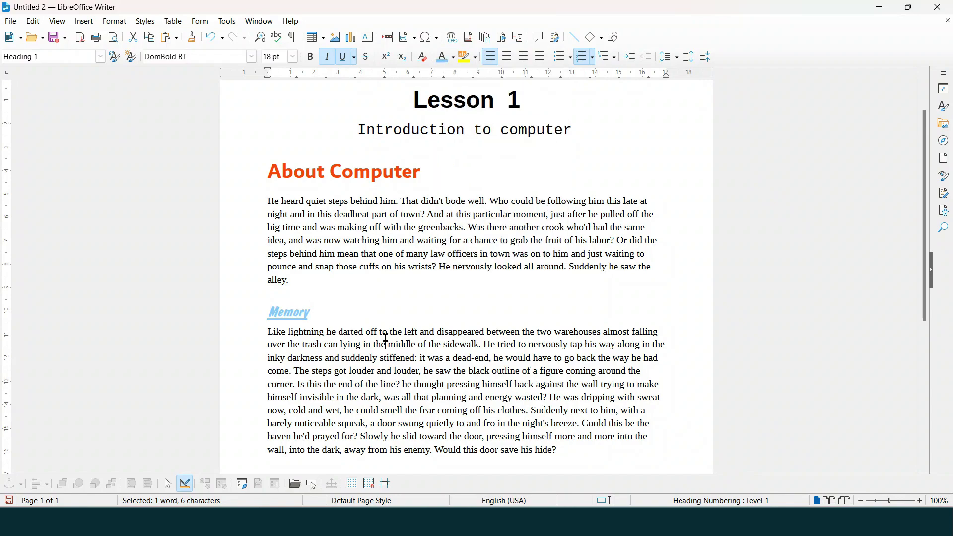
Update the Heading 1 style from the directly formatted "Memory" heading
{"action": "left_click", "coordinate": [386, 338]}
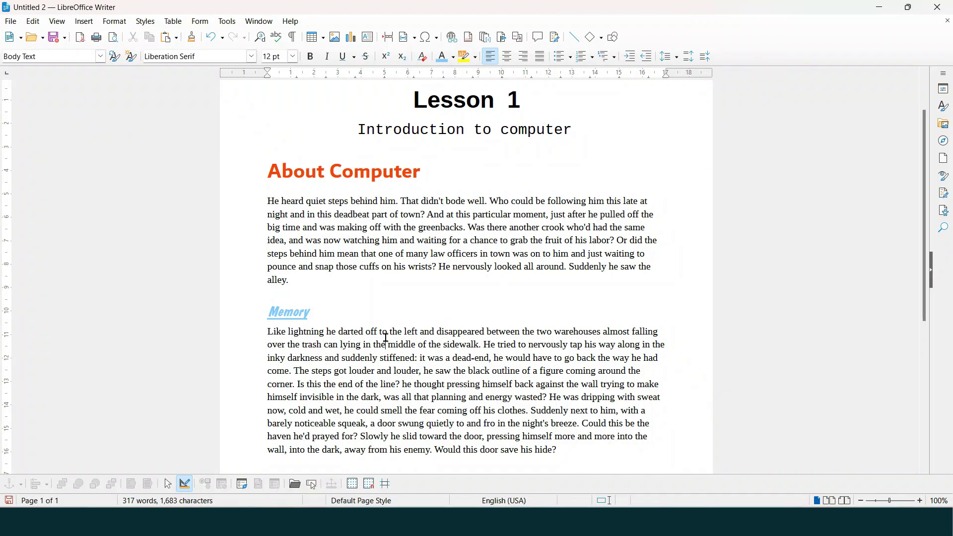
{"action": "left_click_drag", "start_coordinate": [255, 314], "coordinate": [329, 315]}
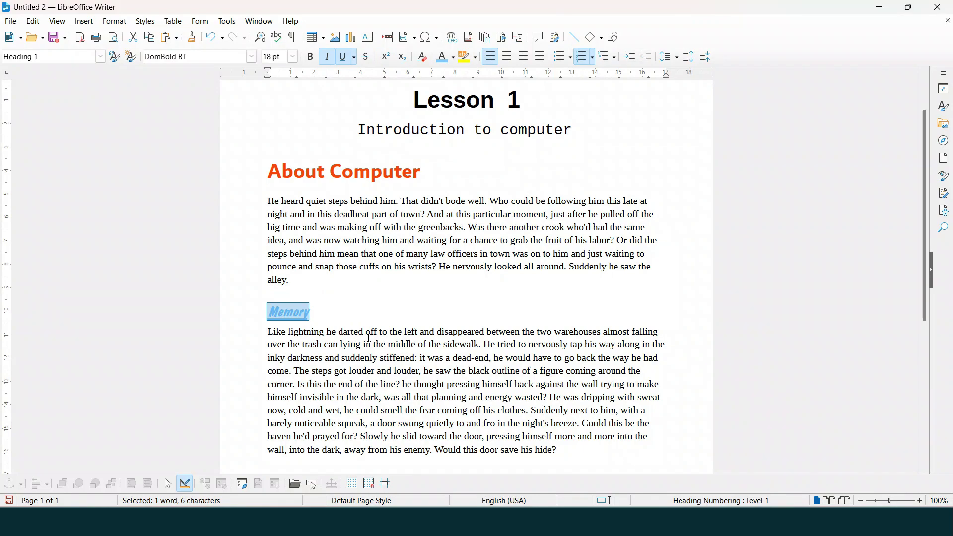
{"action": "left_click", "coordinate": [369, 337]}
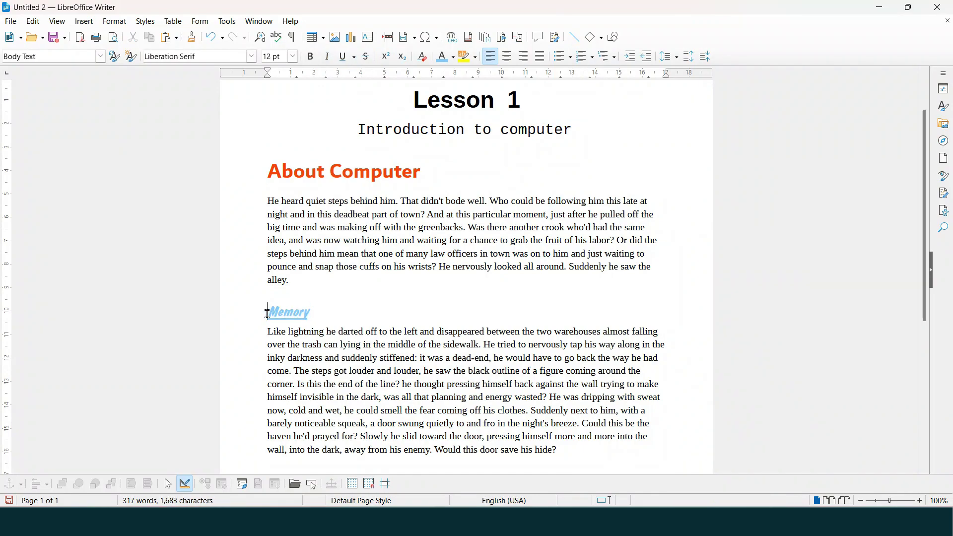
{"action": "left_click_drag", "start_coordinate": [267, 313], "coordinate": [312, 312]}
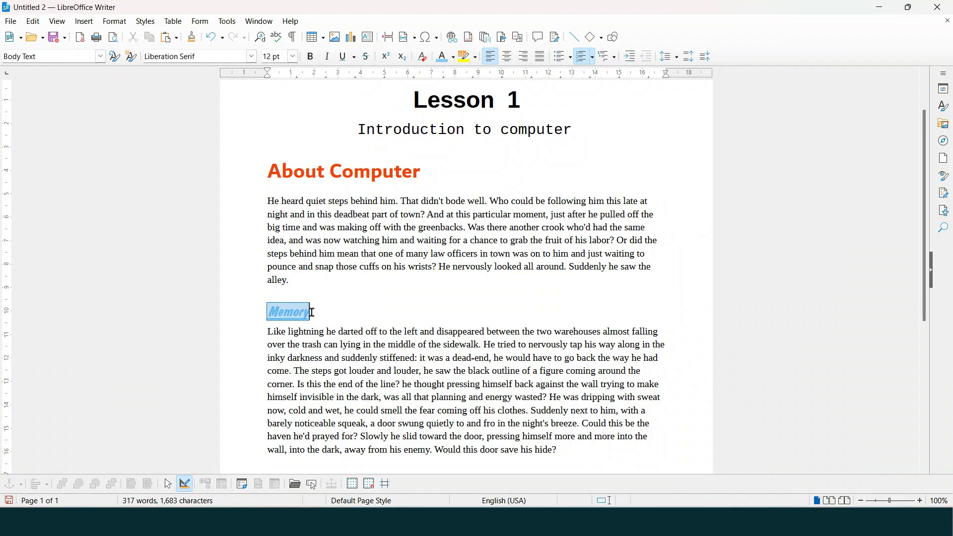
{"action": "left_click", "coordinate": [148, 22]}
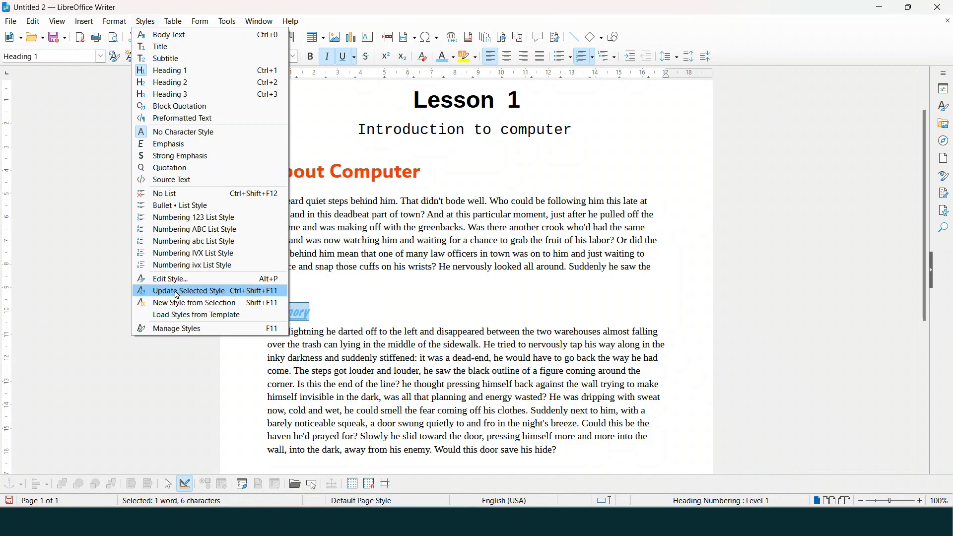
{"action": "left_click", "coordinate": [178, 292]}
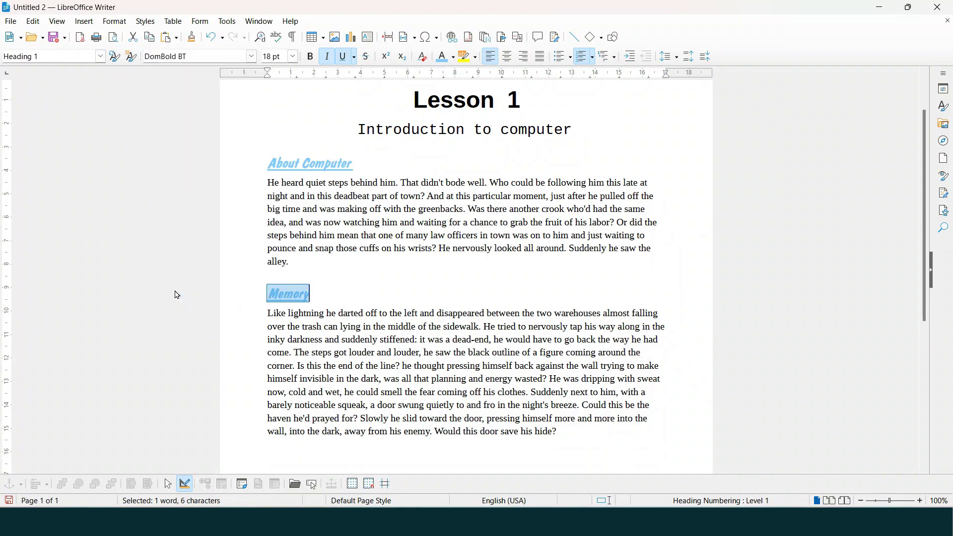
{"action": "left_click", "coordinate": [298, 314]}
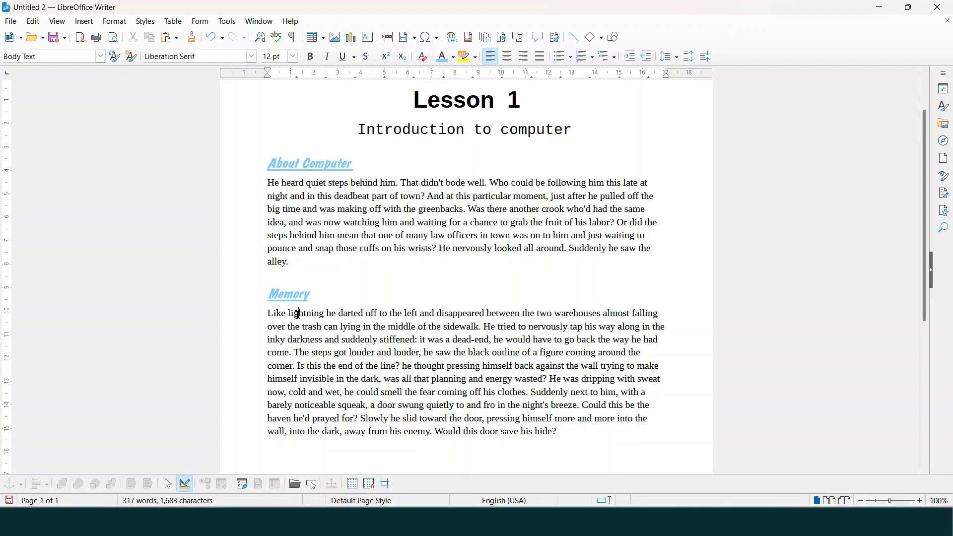
Set the font color of the "Memory" heading to the dark red Chart 11
{"action": "left_click", "coordinate": [386, 56]}
{"action": "left_click", "coordinate": [319, 295]}
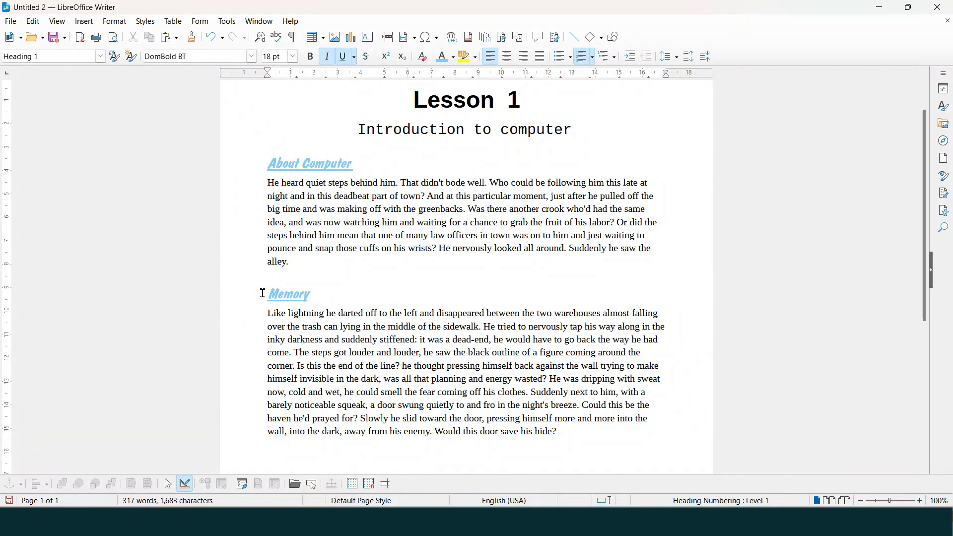
{"action": "left_click_drag", "start_coordinate": [262, 294], "coordinate": [325, 298]}
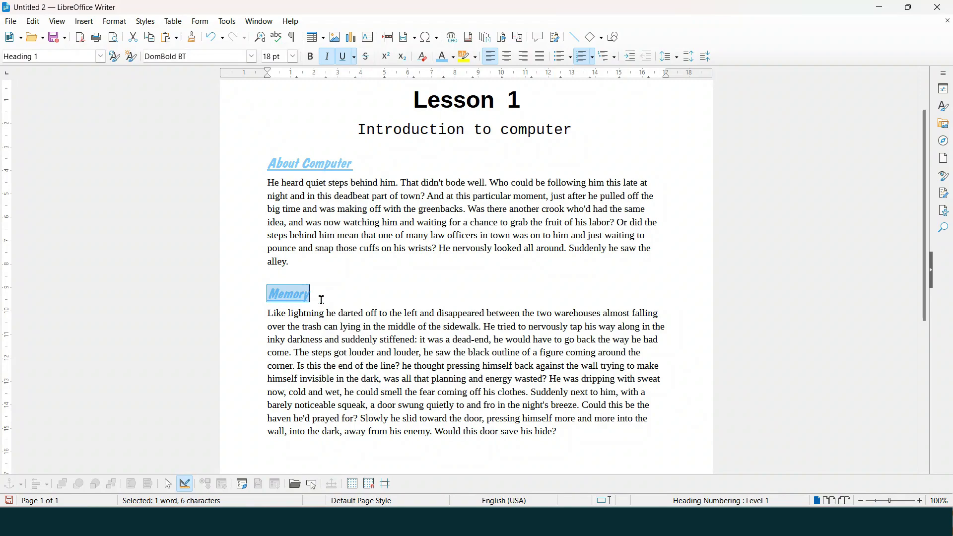
{"action": "left_click", "coordinate": [453, 57]}
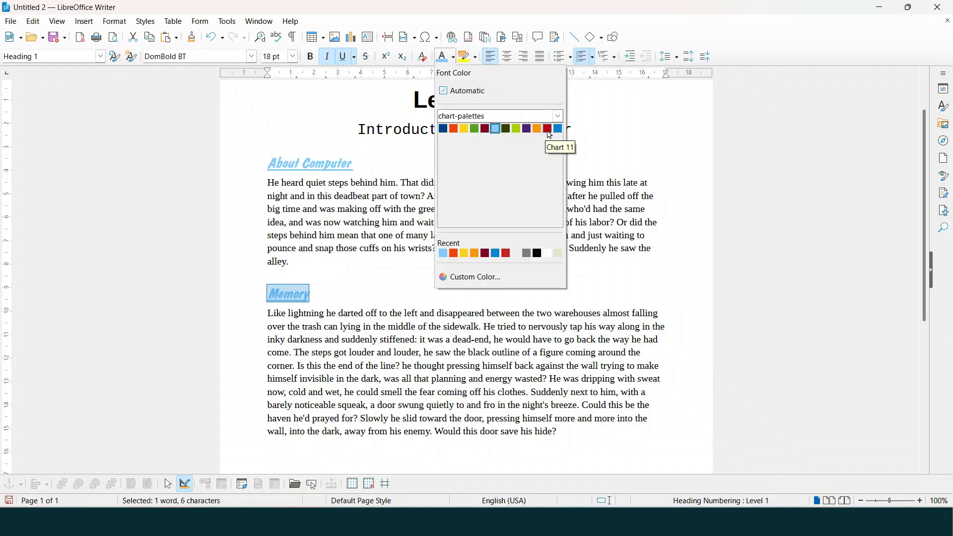
{"action": "left_click", "coordinate": [548, 129]}
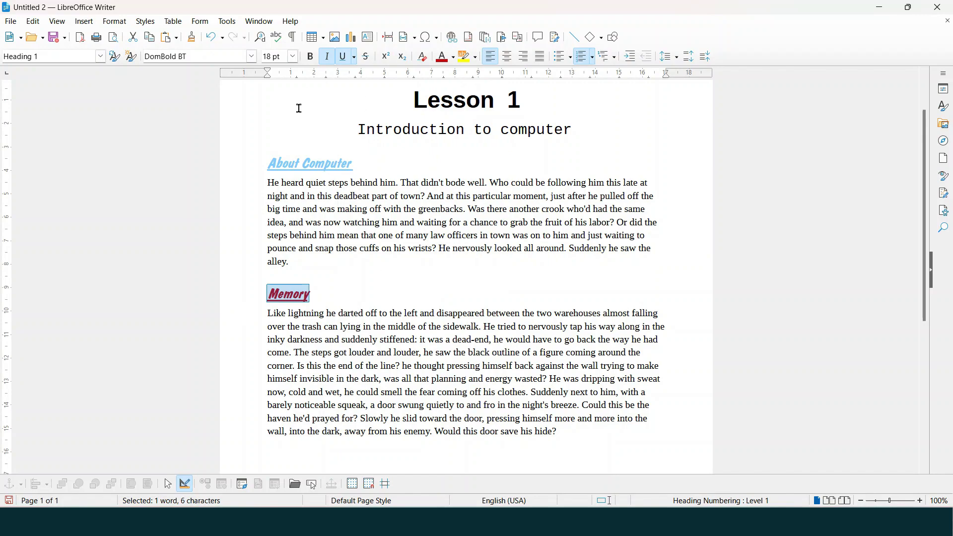
{"action": "left_click", "coordinate": [324, 301]}
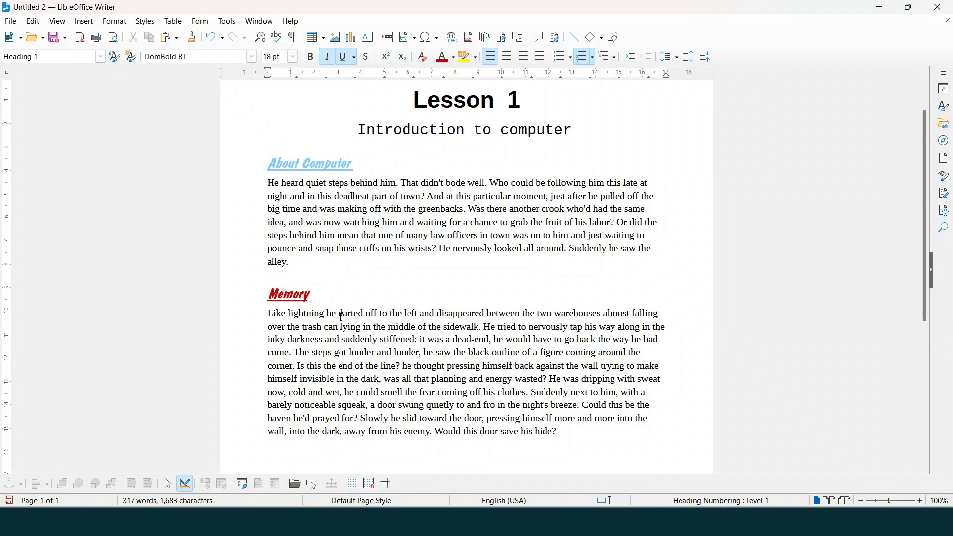
Update the Heading 1 style again to take over the dark red color of "Memory"
{"action": "left_click_drag", "start_coordinate": [323, 292], "coordinate": [267, 292]}
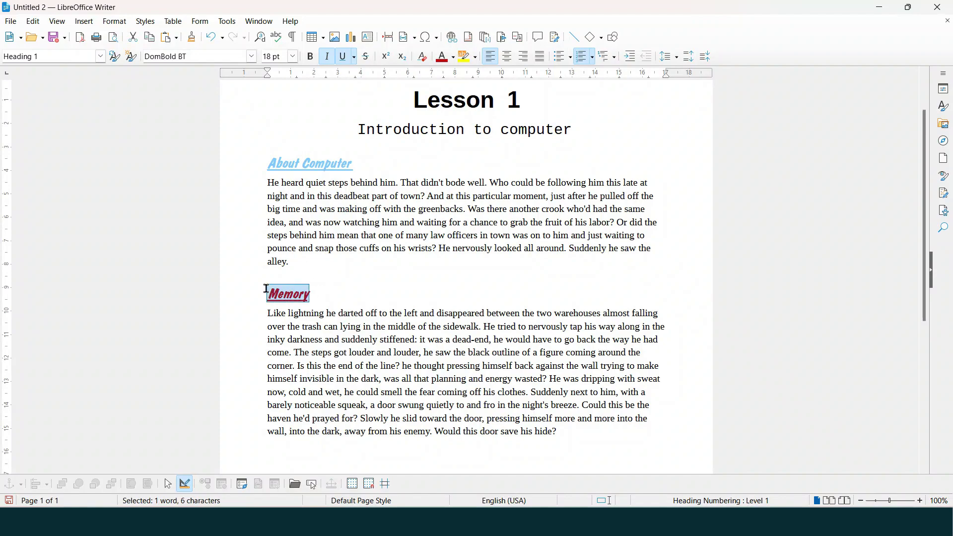
{"action": "left_click", "coordinate": [145, 22]}
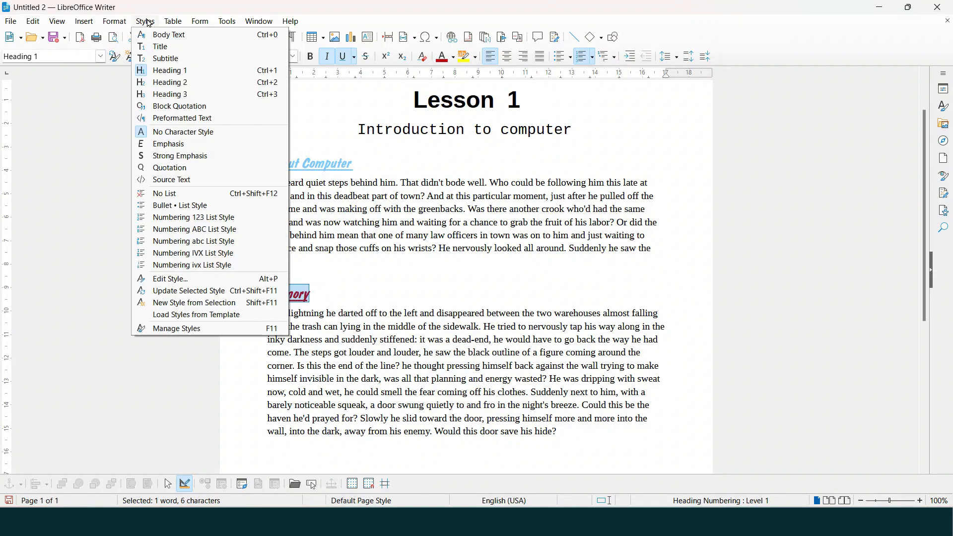
{"action": "left_click", "coordinate": [196, 292]}
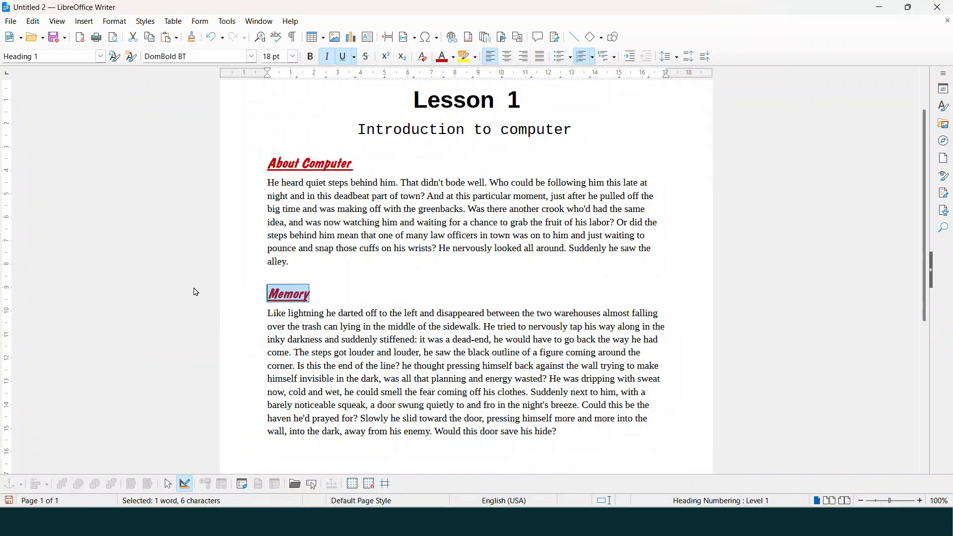
{"action": "left_click", "coordinate": [325, 293]}
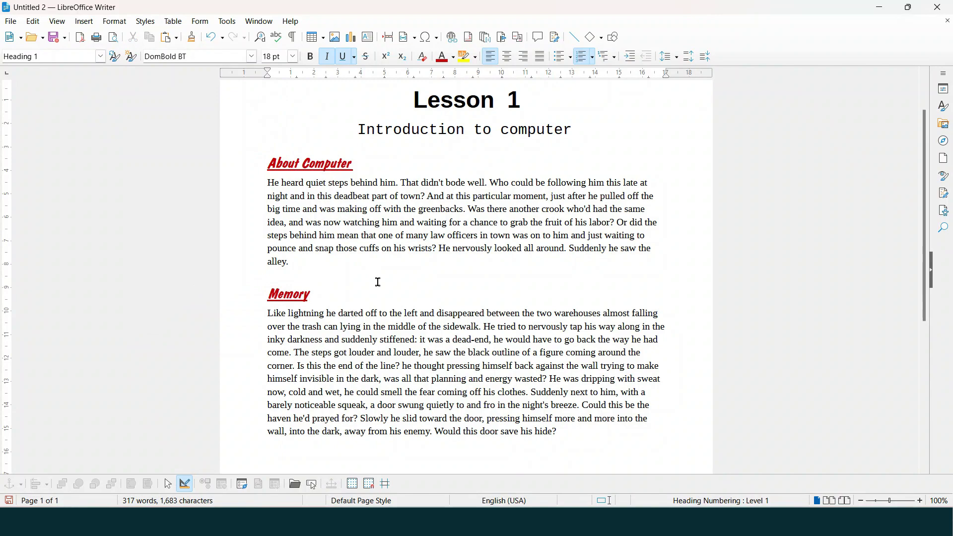
{"action": "left_click", "coordinate": [144, 22]}
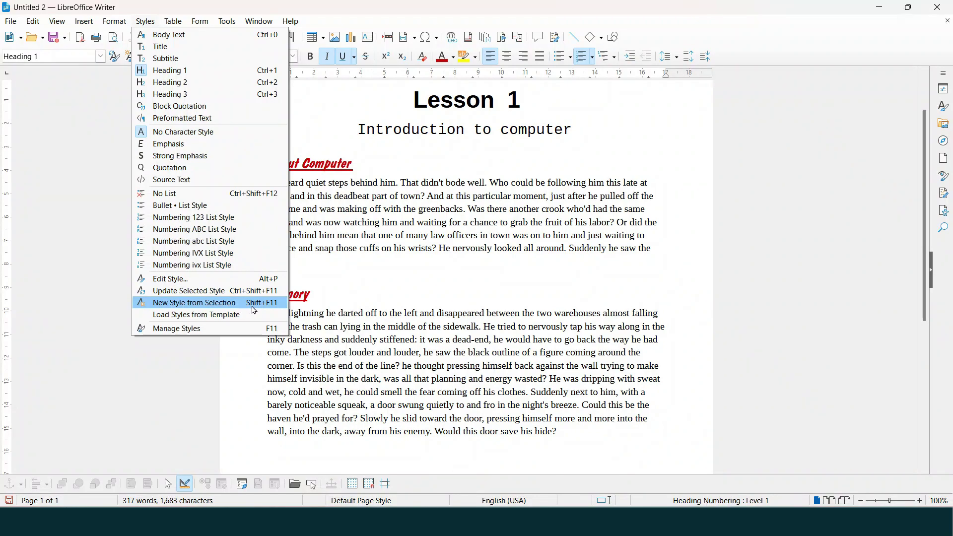
{"action": "left_click", "coordinate": [427, 354]}
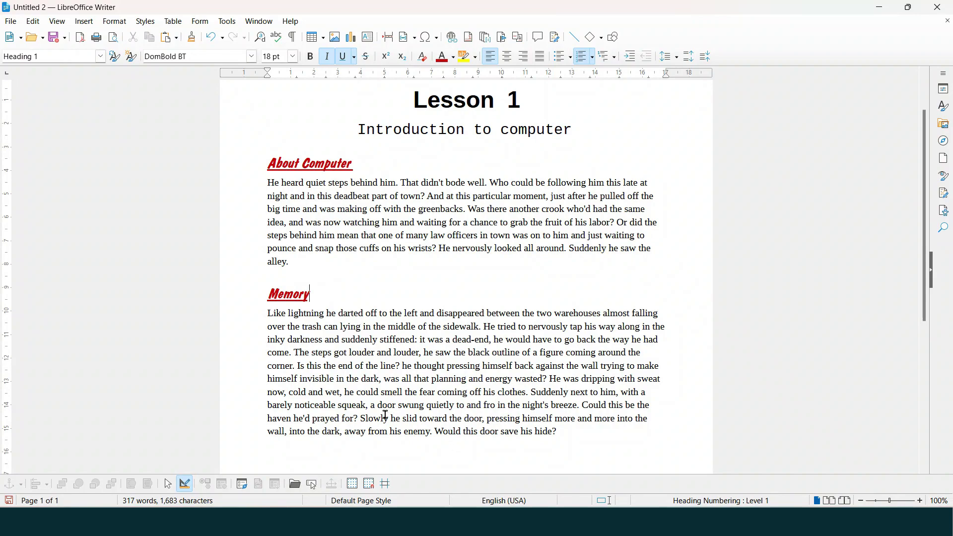
Split the "Memory" text before "Could this be the haven" and insert a blank line and a new "CPU" line above it
{"action": "left_click", "coordinate": [372, 405]}
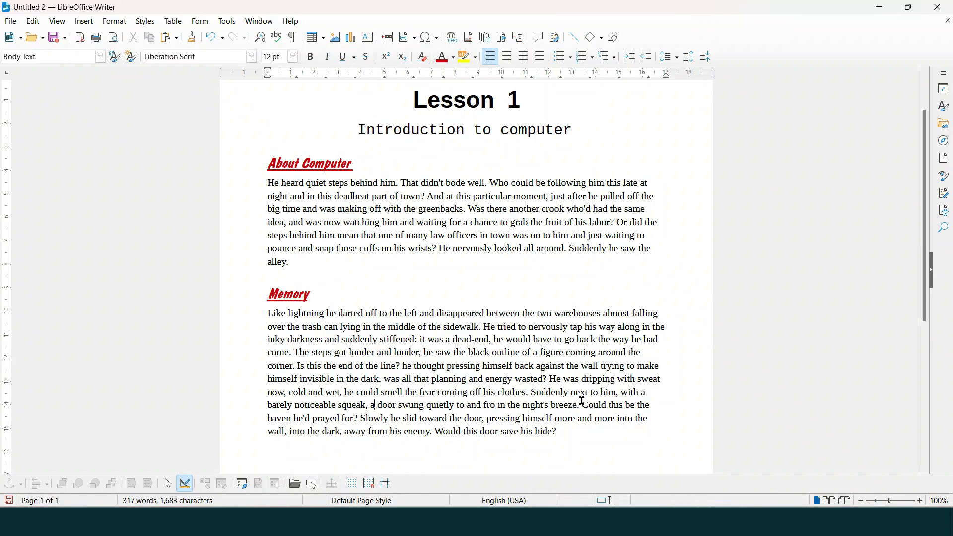
{"action": "left_click", "coordinate": [584, 404]}
{"action": "key", "text": "Return"}
{"action": "key", "text": "Return"}
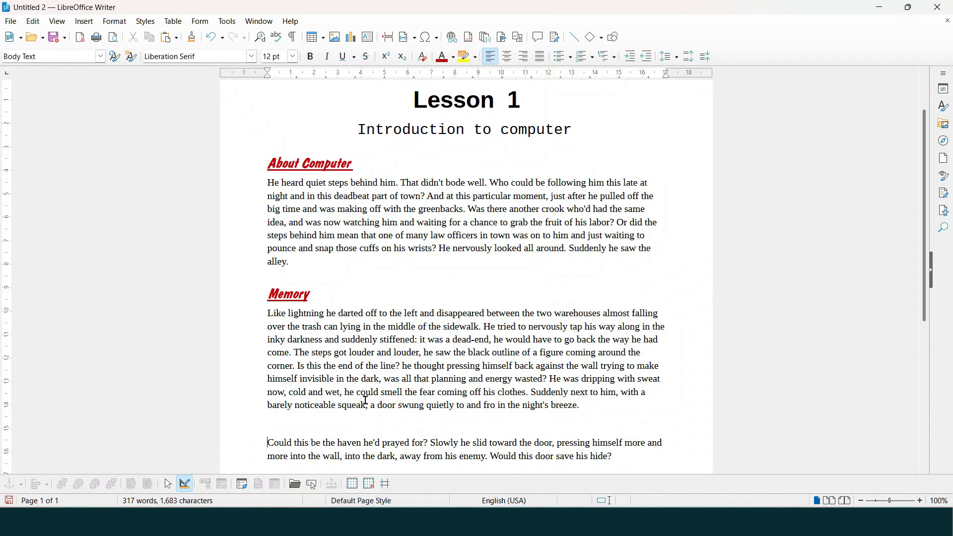
{"action": "key", "text": "Return"}
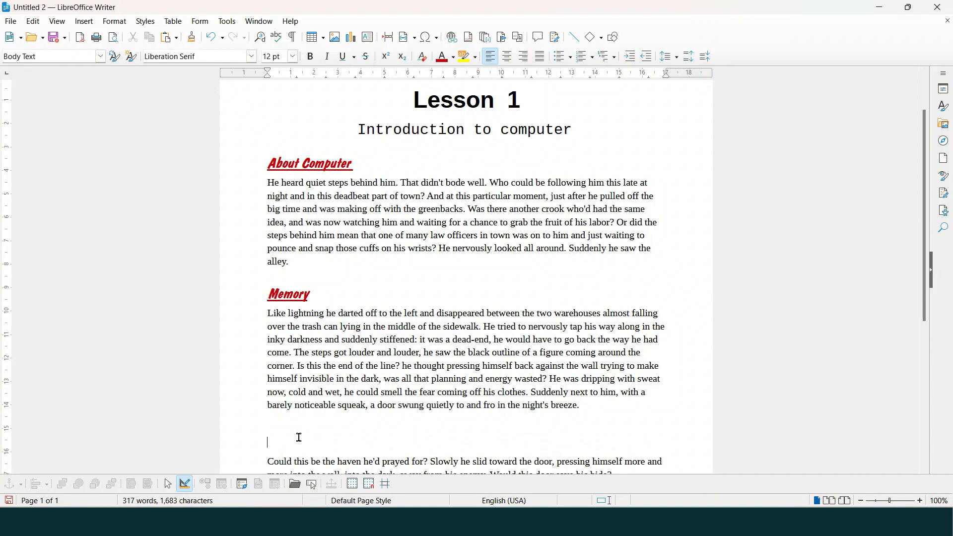
{"action": "type", "text": "CPU"}
Directly format the "CPU" line as bold, 32 pt, in the Aachen-Bold font
{"action": "left_click_drag", "start_coordinate": [256, 440], "coordinate": [297, 441]}
{"action": "left_click", "coordinate": [316, 64]}
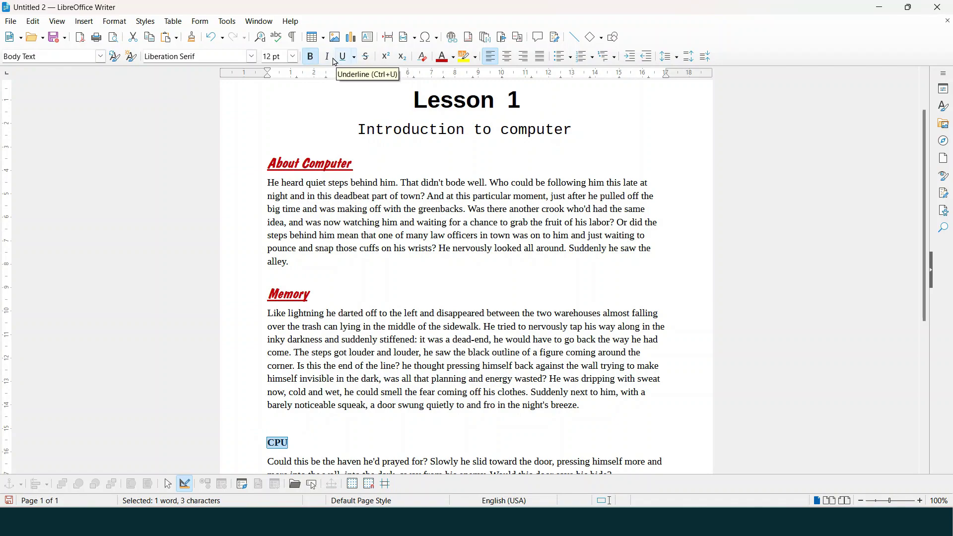
{"action": "left_click", "coordinate": [293, 58]}
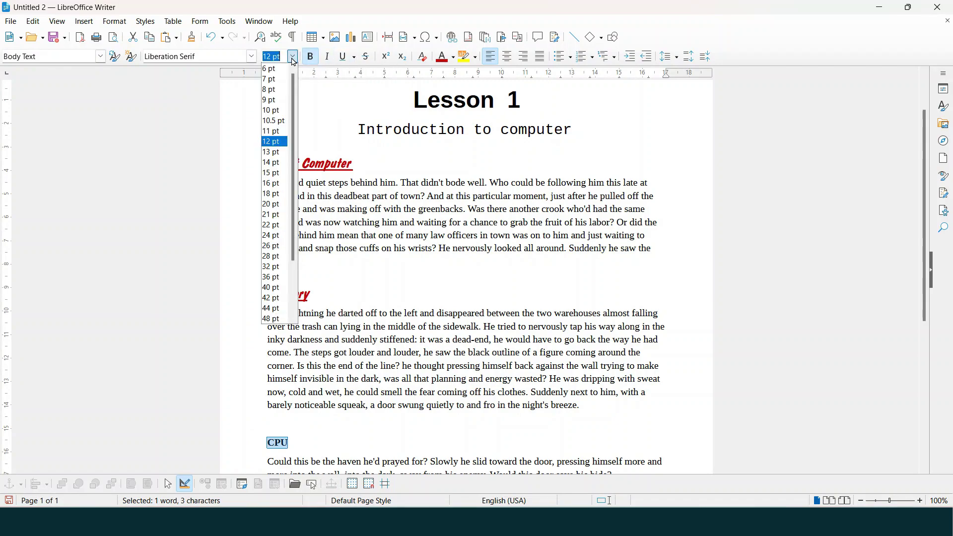
{"action": "left_click", "coordinate": [272, 266]}
{"action": "left_click", "coordinate": [252, 57]}
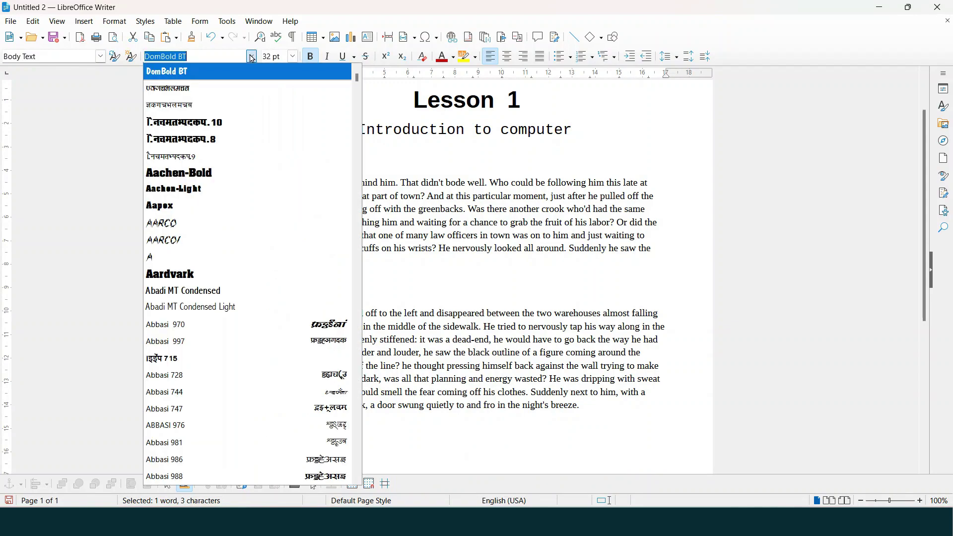
{"action": "left_click", "coordinate": [225, 178]}
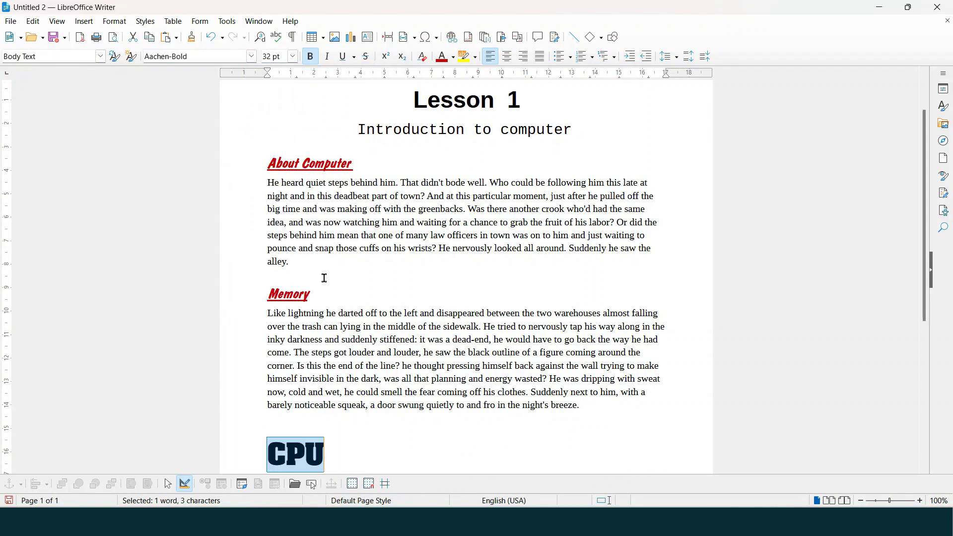
Set the font color of the "CPU" heading to purple and check the formatted heading
{"action": "left_click", "coordinate": [452, 57]}
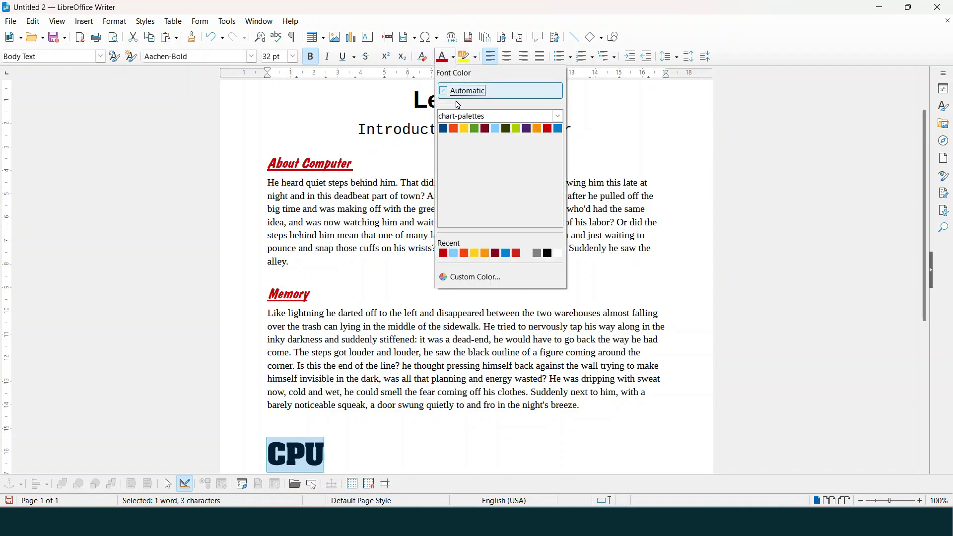
{"action": "left_click", "coordinate": [533, 132]}
{"action": "left_click", "coordinate": [436, 366]}
{"action": "scroll", "coordinate": [438, 370], "scroll_direction": "down", "scroll_amount": 8}
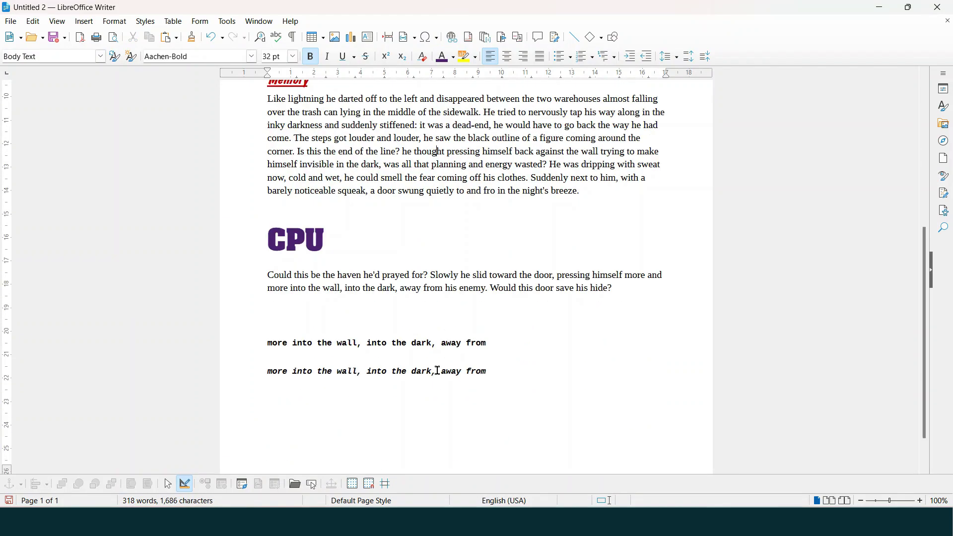
Create a new style from the selected "CPU" heading, entering a person's first name as the style name
{"action": "left_click", "coordinate": [283, 248]}
{"action": "left_click_drag", "start_coordinate": [268, 243], "coordinate": [339, 240]}
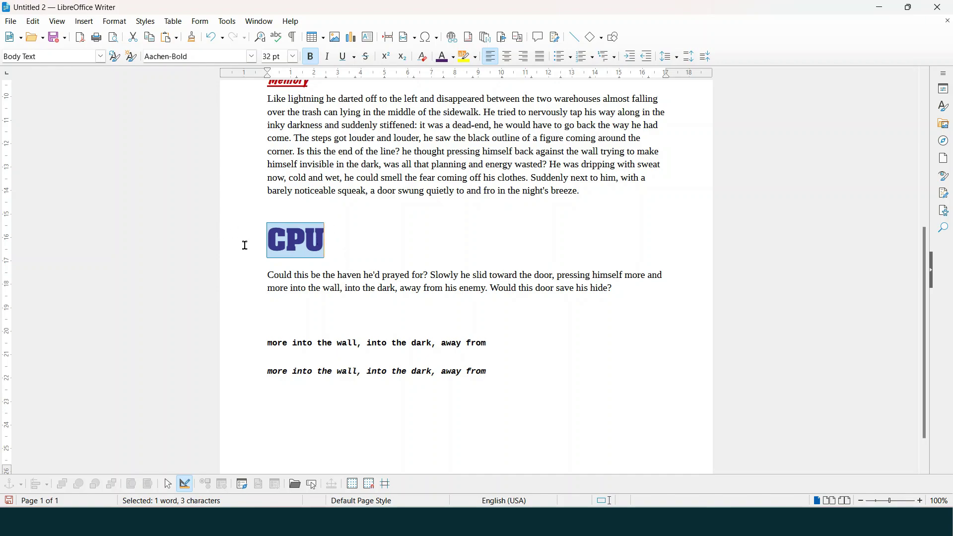
{"action": "left_click", "coordinate": [145, 21]}
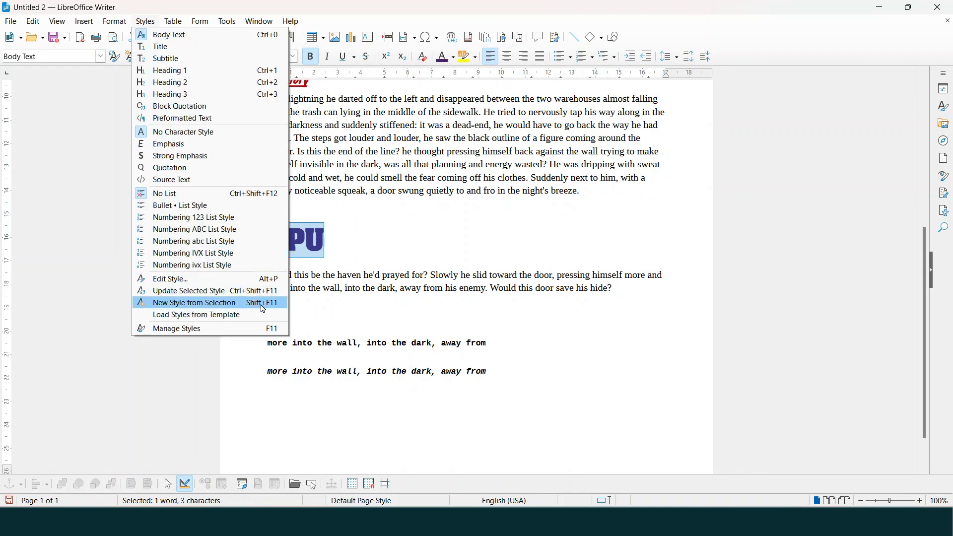
{"action": "left_click", "coordinate": [231, 308]}
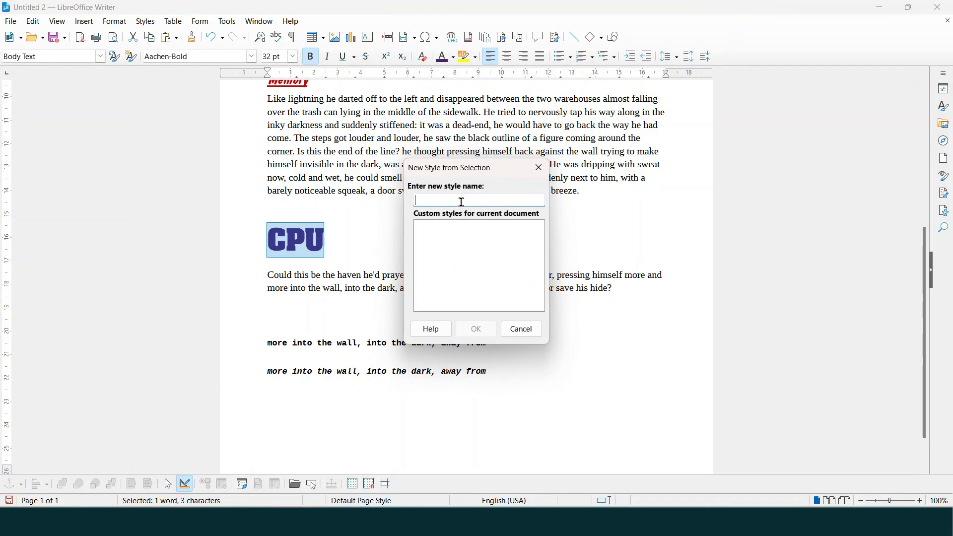
{"action": "type", "text": "Raj"}
{"action": "left_click", "coordinate": [476, 329]}
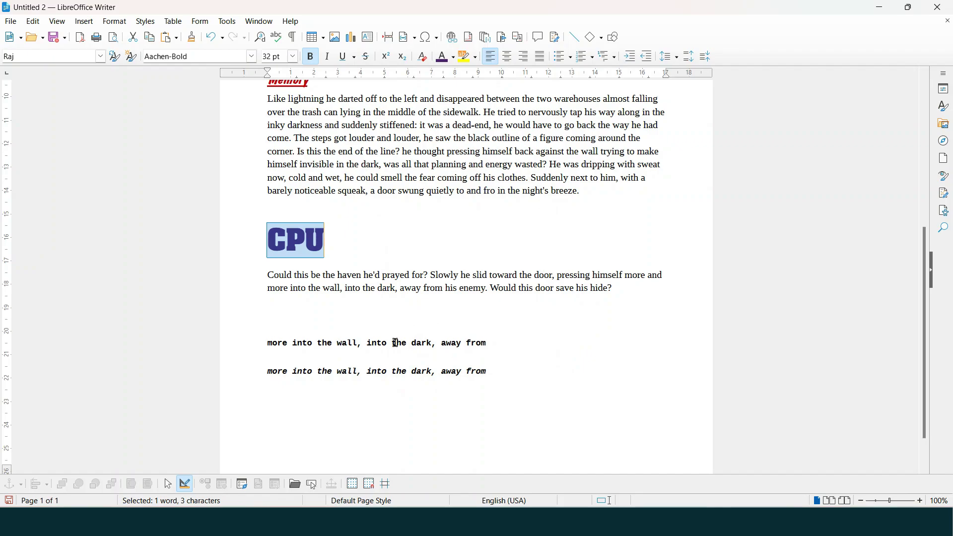
Apply the new custom style made from the "CPU" heading to the "About Computer" heading and close the styles list
{"action": "scroll", "coordinate": [395, 342], "scroll_direction": "up", "scroll_amount": 10}
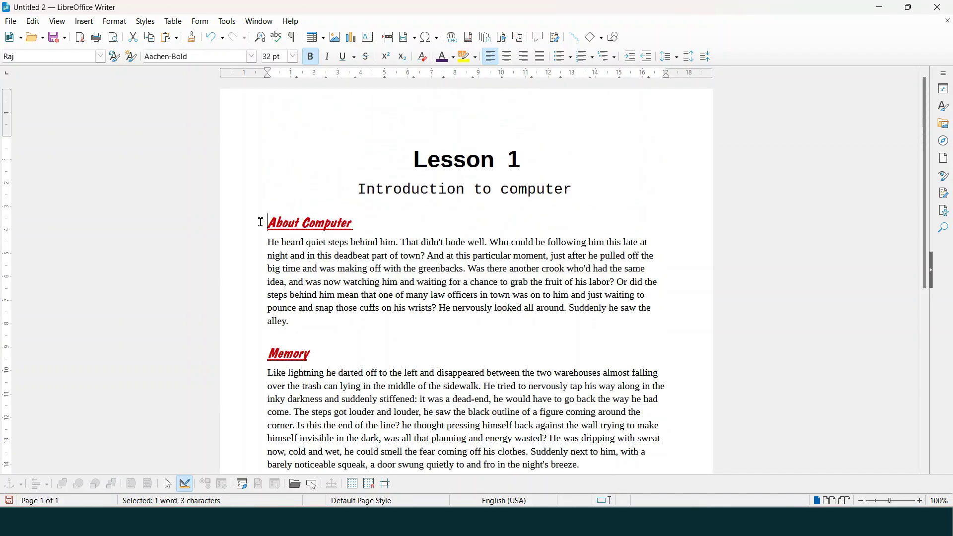
{"action": "left_click_drag", "start_coordinate": [260, 222], "coordinate": [370, 225]}
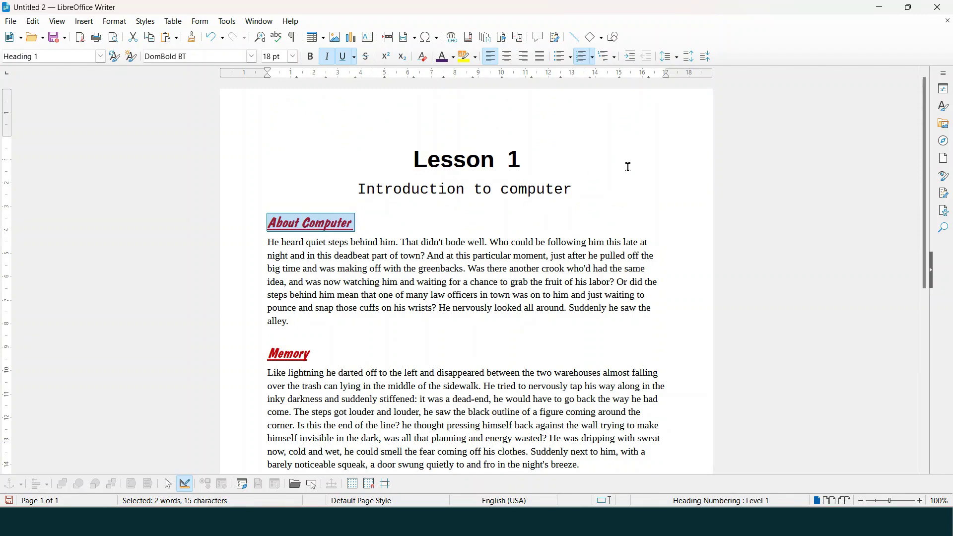
{"action": "left_click", "coordinate": [946, 107]}
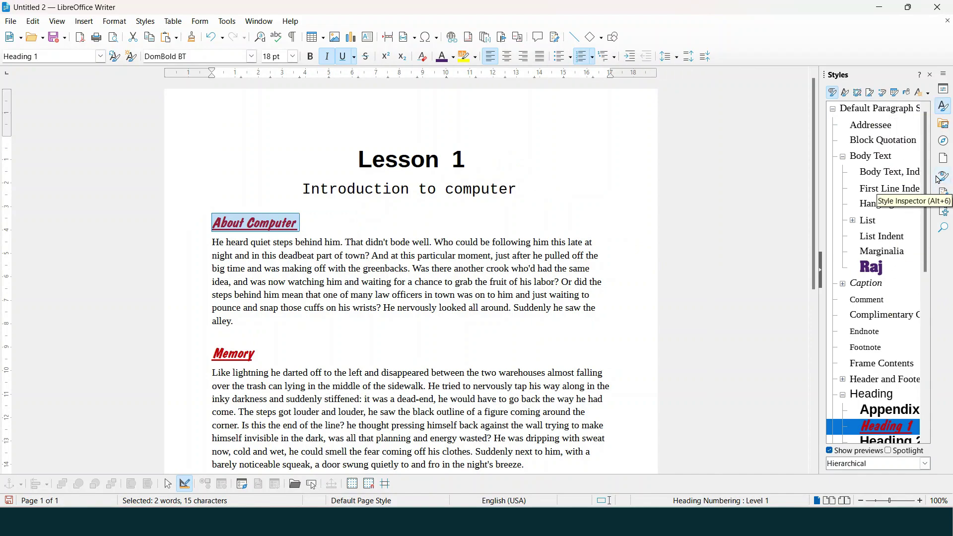
{"action": "left_click", "coordinate": [867, 271]}
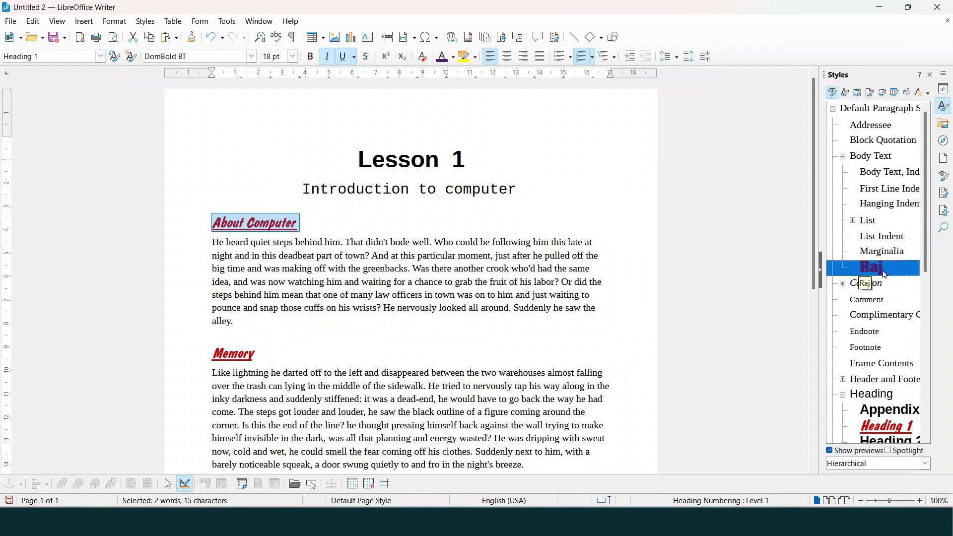
{"action": "double_click", "coordinate": [884, 275]}
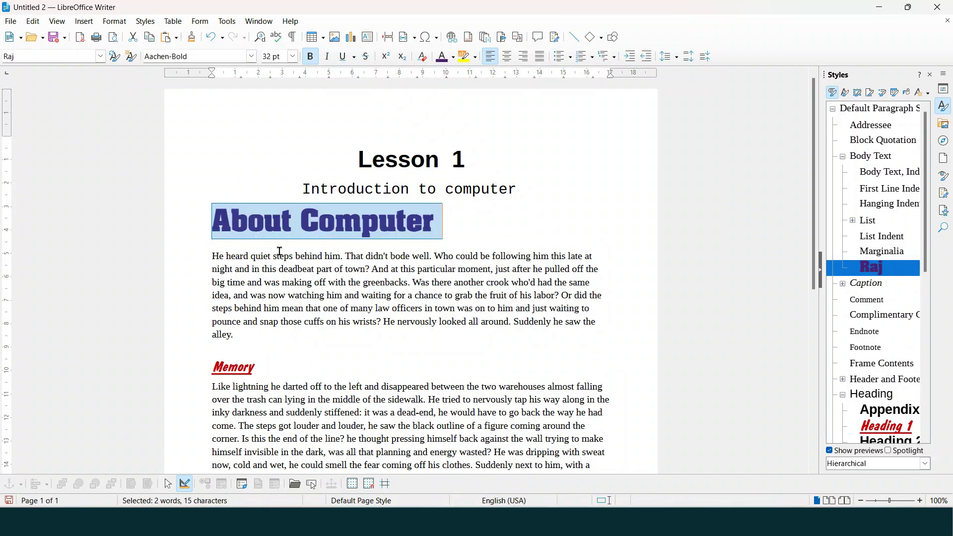
{"action": "left_click", "coordinate": [435, 243]}
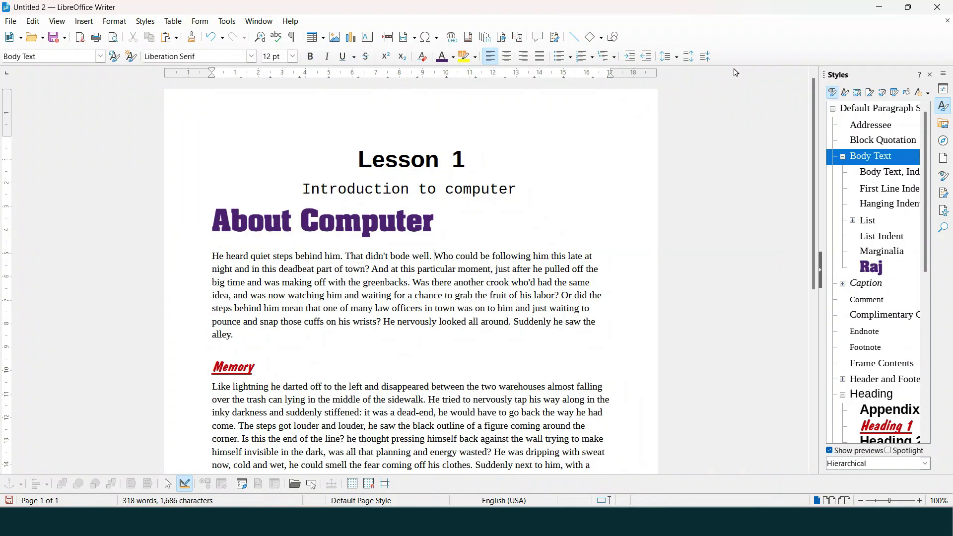
{"action": "left_click", "coordinate": [930, 75]}
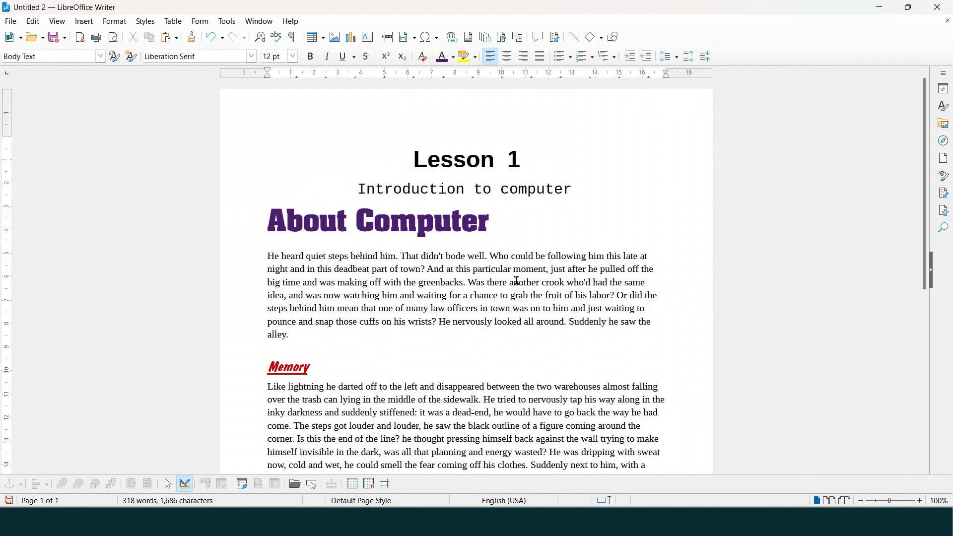
Load the paragraph and character styles from the Simplified Chinese Normal template in the Localization category and look over the document
{"action": "left_click", "coordinate": [151, 26]}
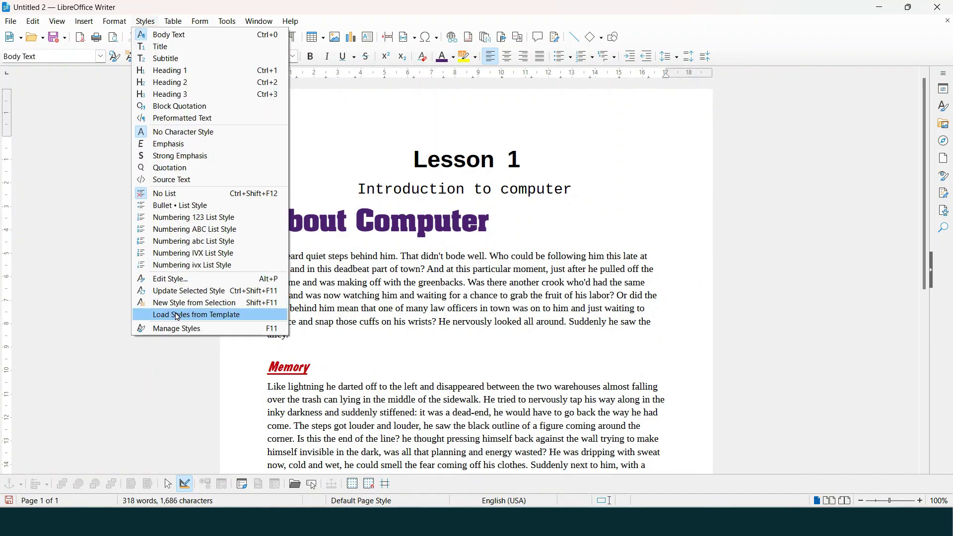
{"action": "left_click", "coordinate": [257, 321]}
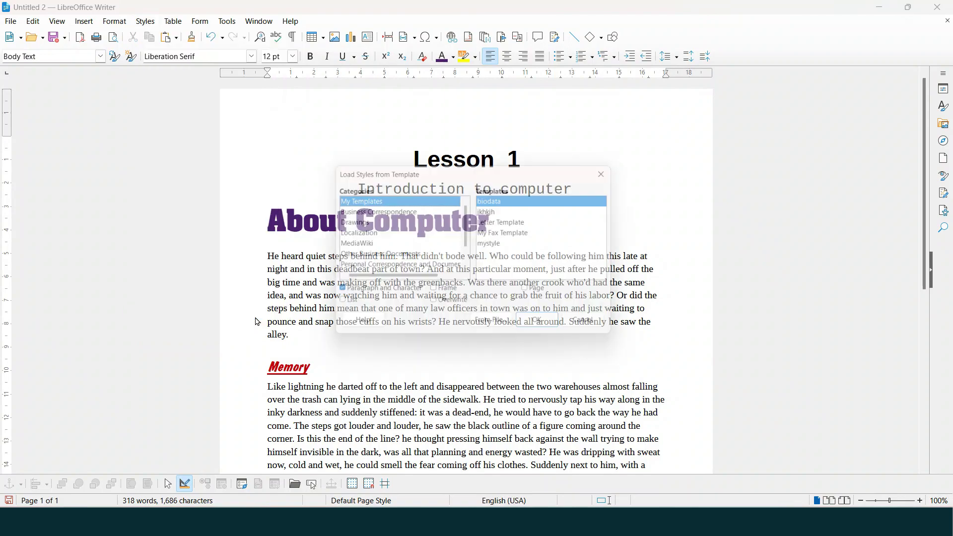
{"action": "left_click", "coordinate": [359, 211]}
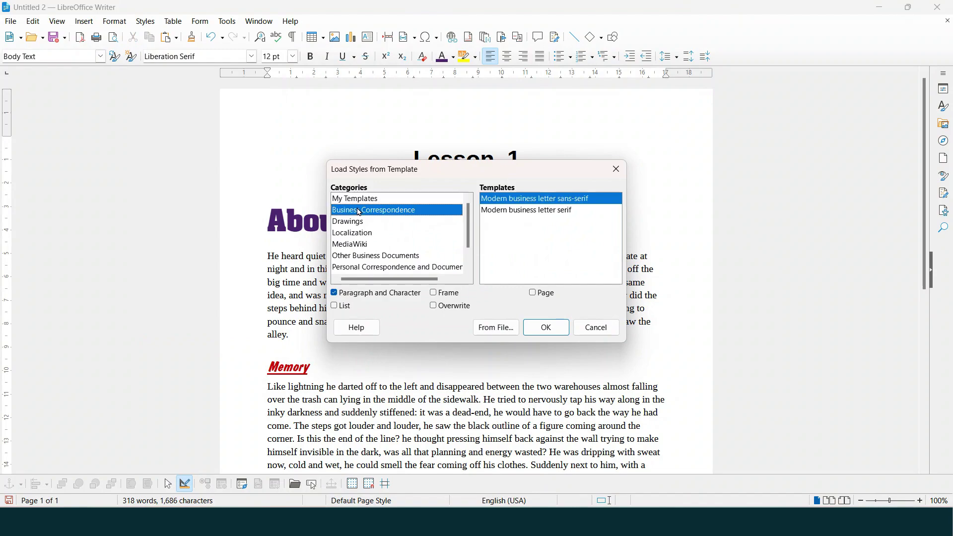
{"action": "left_click", "coordinate": [362, 227]}
{"action": "left_click", "coordinate": [366, 247]}
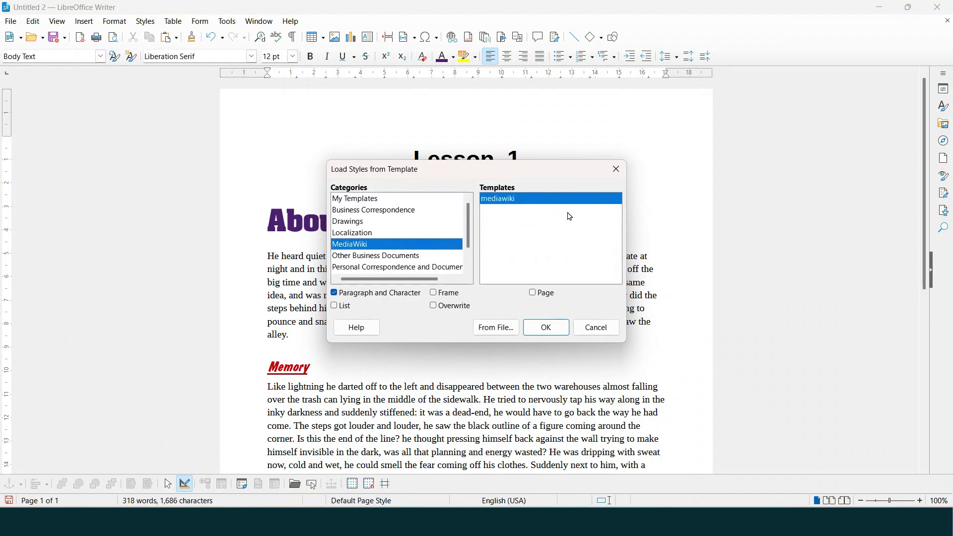
{"action": "left_click", "coordinate": [418, 258]}
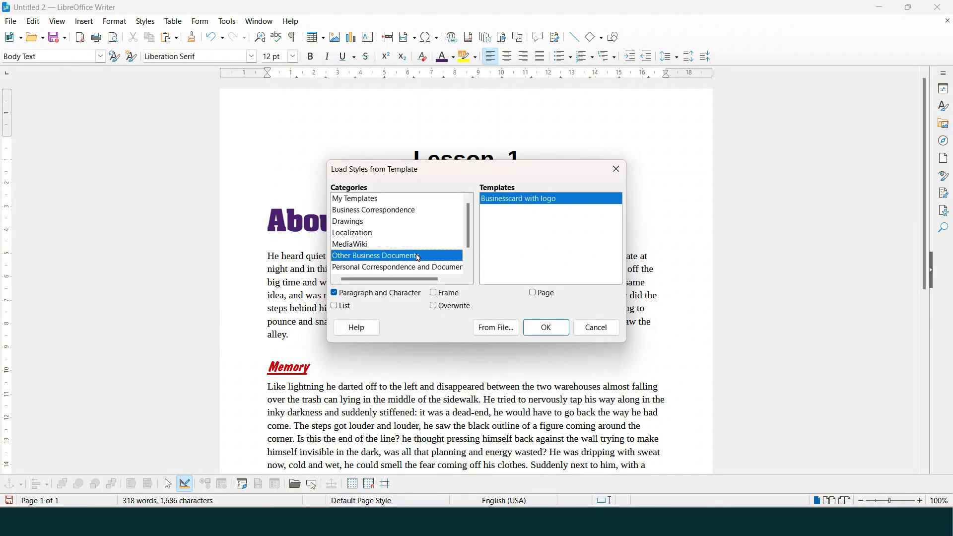
{"action": "left_click", "coordinate": [377, 245]}
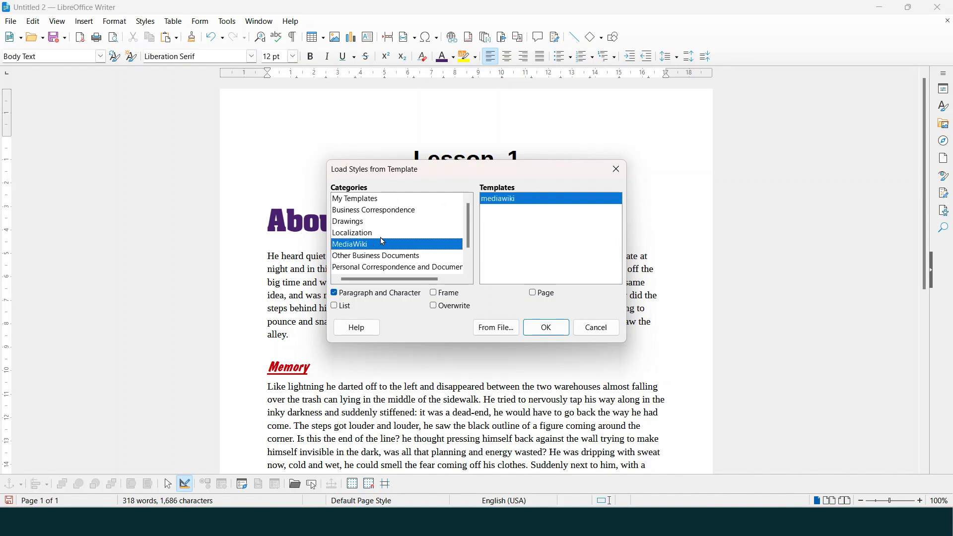
{"action": "left_click", "coordinate": [381, 234]}
{"action": "left_click", "coordinate": [548, 212]}
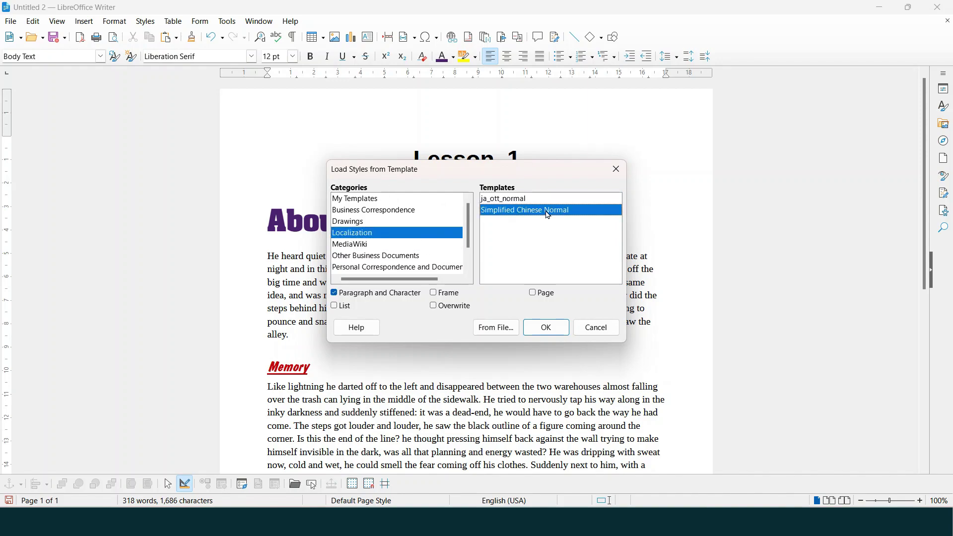
{"action": "left_click", "coordinate": [546, 327]}
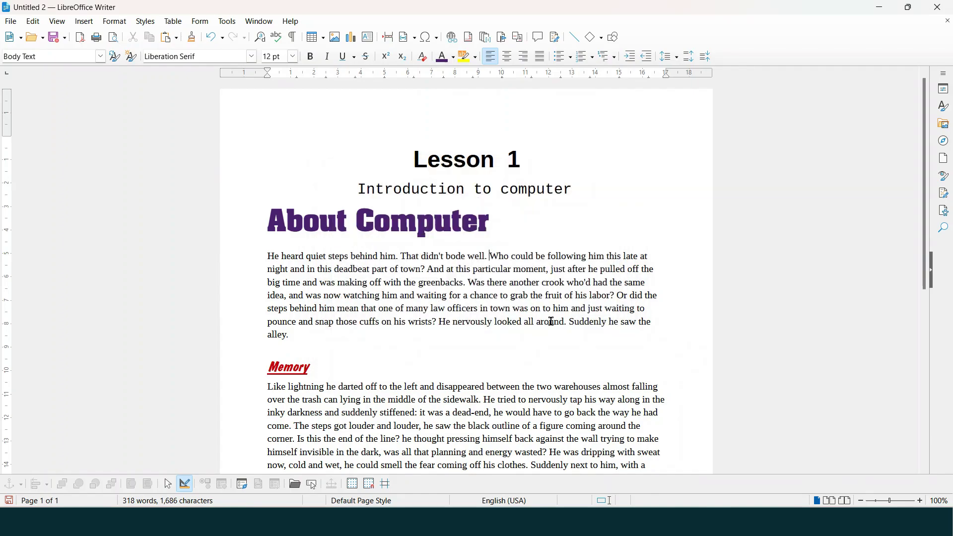
{"action": "scroll", "coordinate": [474, 324], "scroll_direction": "down", "scroll_amount": 12}
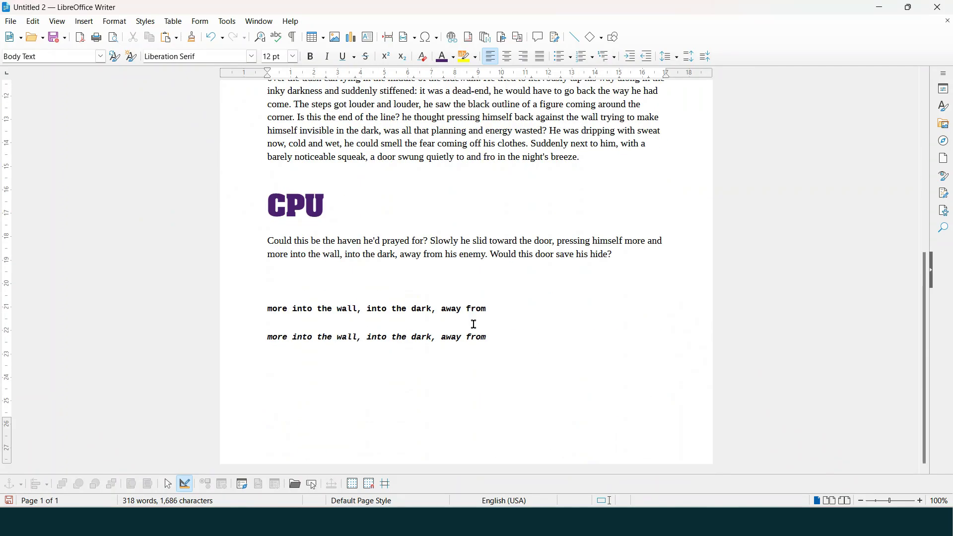
{"action": "scroll", "coordinate": [474, 325], "scroll_direction": "up", "scroll_amount": 12}
{"action": "scroll", "coordinate": [474, 325], "scroll_direction": "down", "scroll_amount": 12}
{"action": "left_click", "coordinate": [147, 22]}
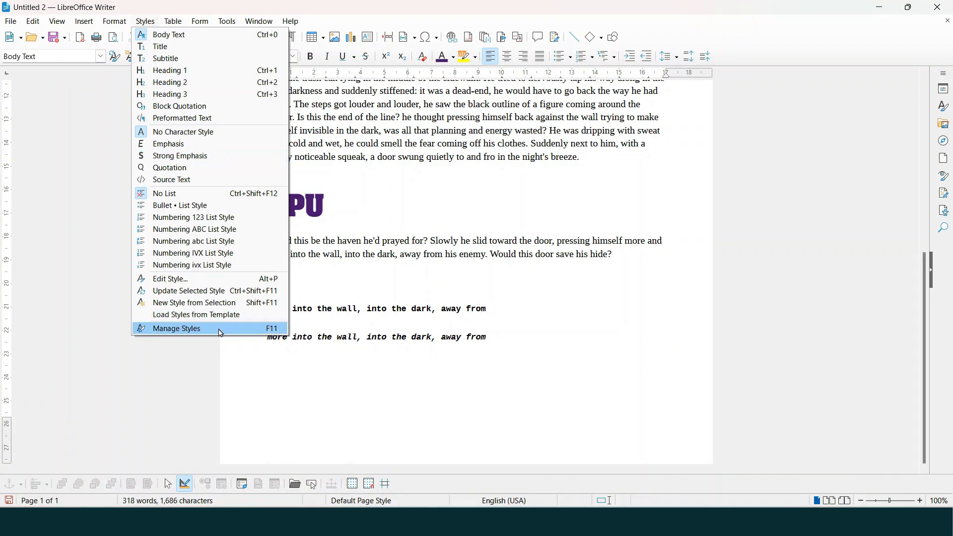
{"action": "left_click", "coordinate": [370, 325]}
{"action": "left_click_drag", "start_coordinate": [269, 203], "coordinate": [322, 204]}
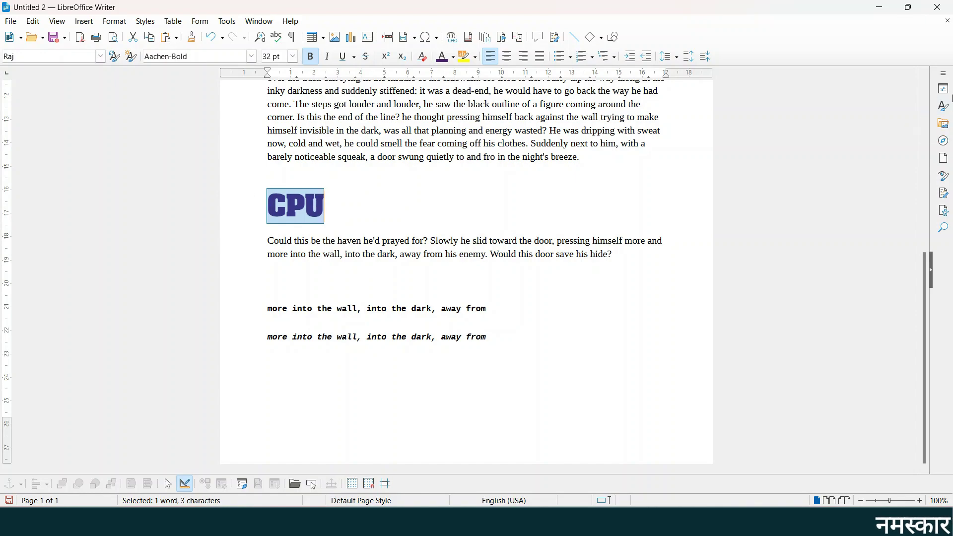
{"action": "left_click", "coordinate": [144, 22]}
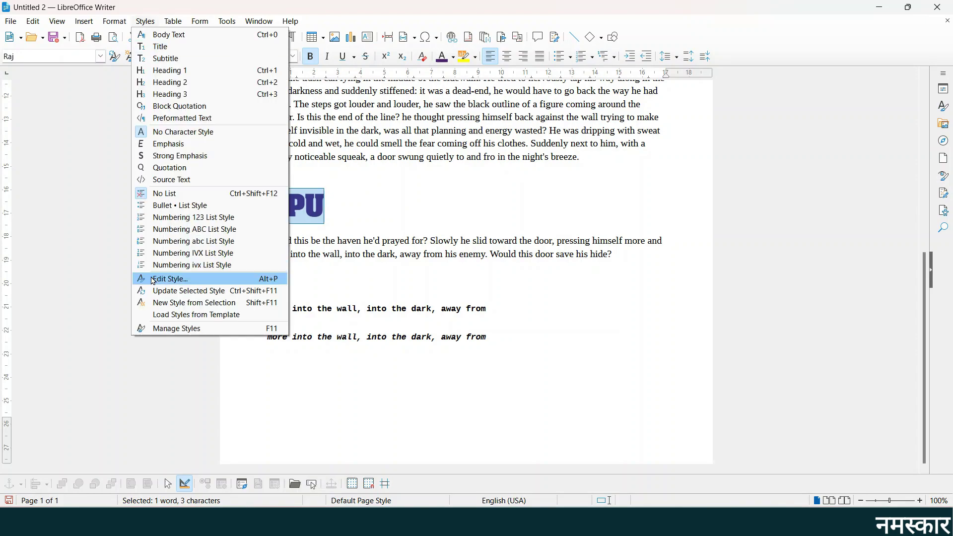
{"action": "left_click", "coordinate": [180, 329]}
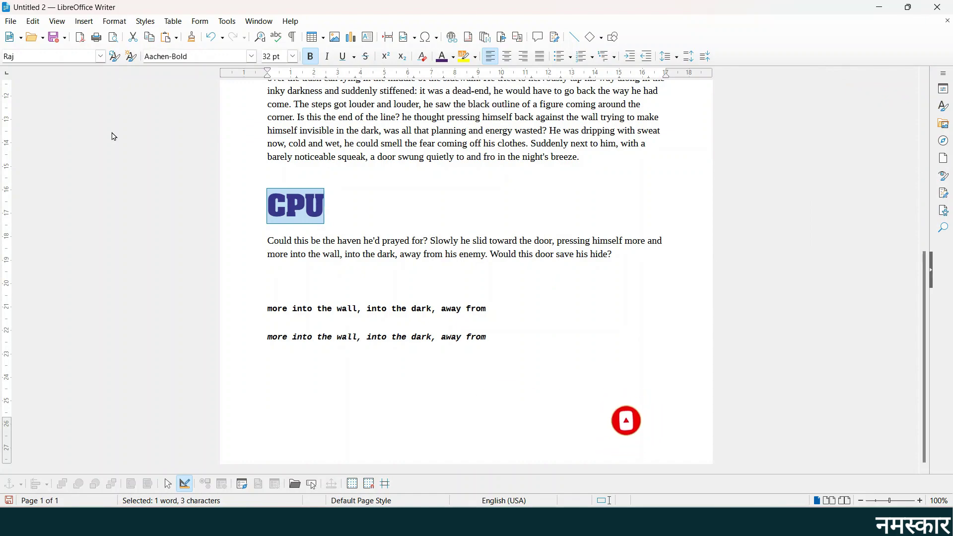
{"action": "left_click", "coordinate": [145, 21]}
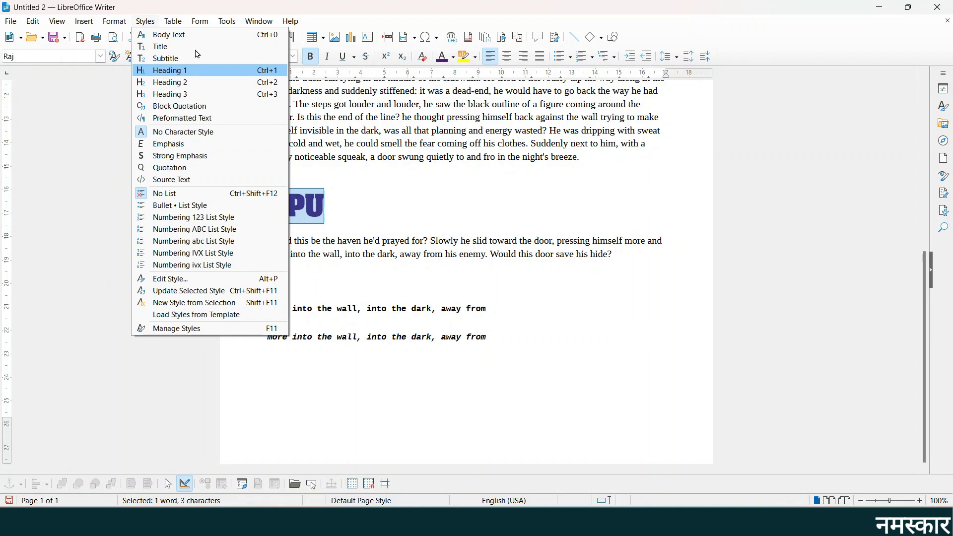
{"action": "left_click", "coordinate": [189, 8]}
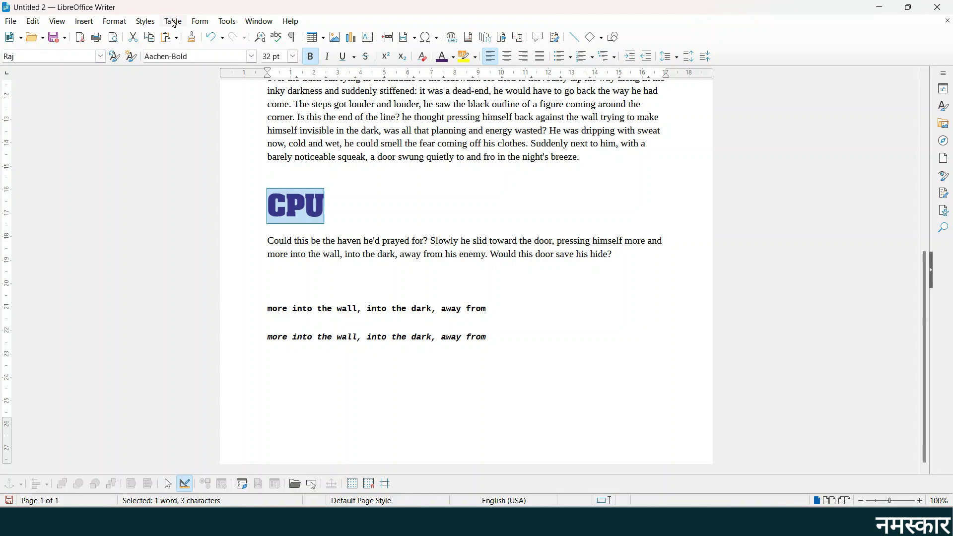
{"action": "left_click", "coordinate": [174, 22]}
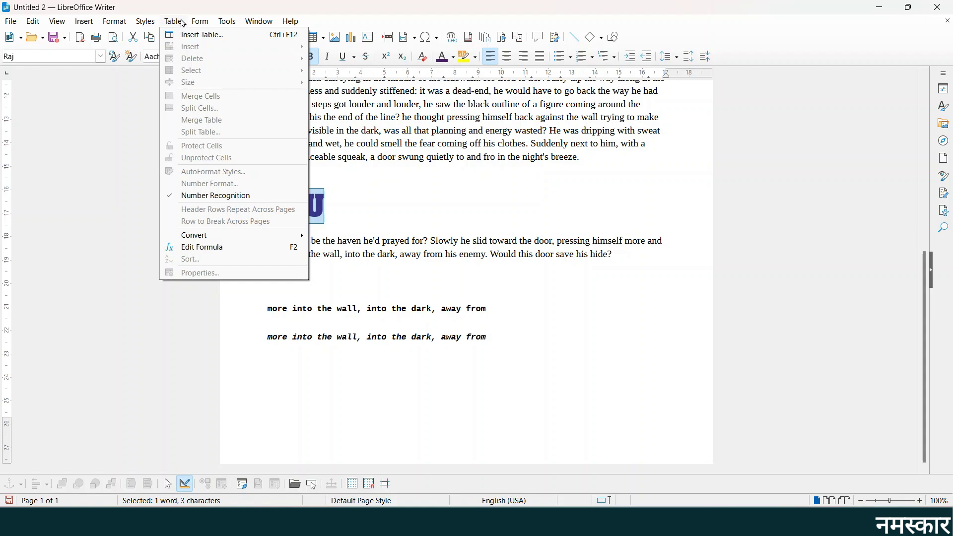
{"action": "left_click", "coordinate": [196, 21]}
{"action": "left_click", "coordinate": [197, 22]}
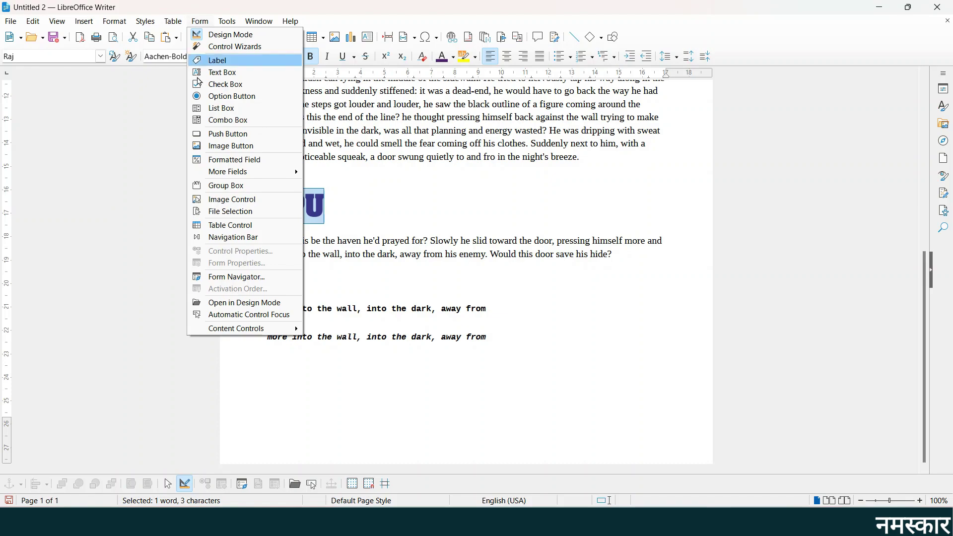
{"action": "left_click", "coordinate": [221, 15]}
{"action": "left_click", "coordinate": [226, 21]}
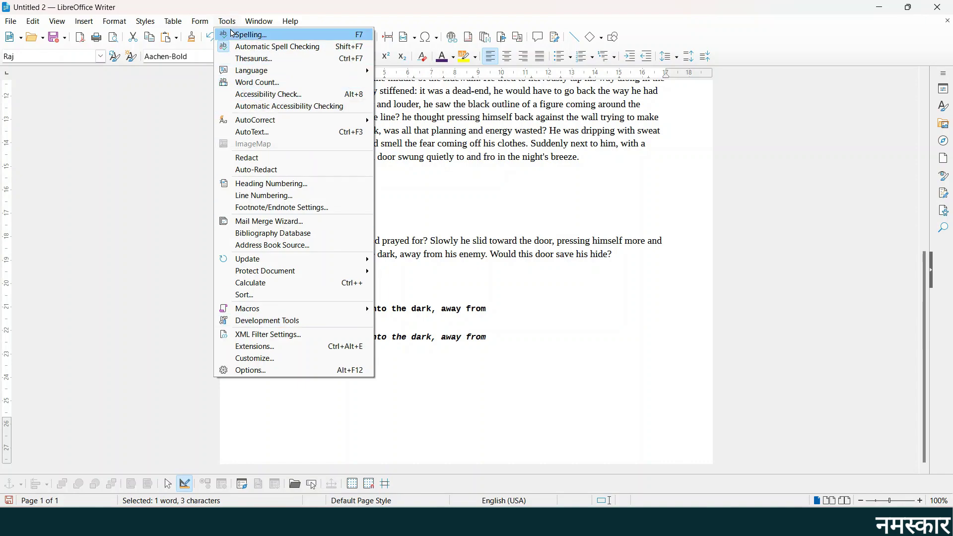
{"action": "mouse_move", "coordinate": [258, 21]}
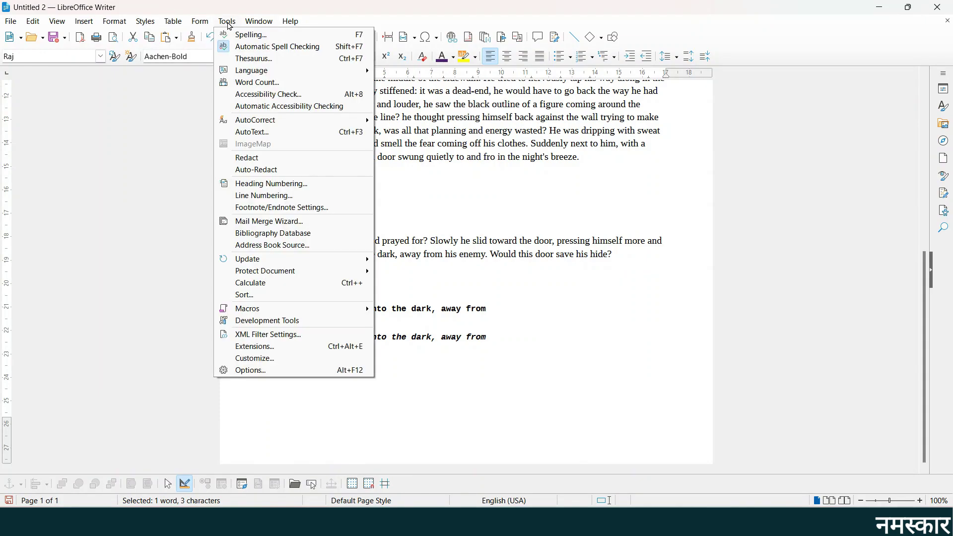
{"action": "left_click", "coordinate": [240, 25]}
{"action": "left_click", "coordinate": [476, 203]}
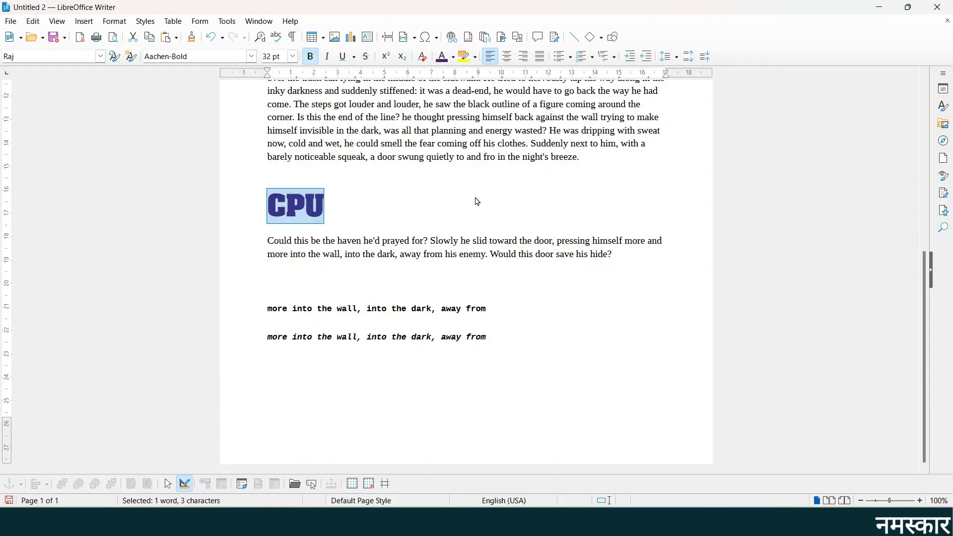
{"action": "left_click", "coordinate": [476, 198]}
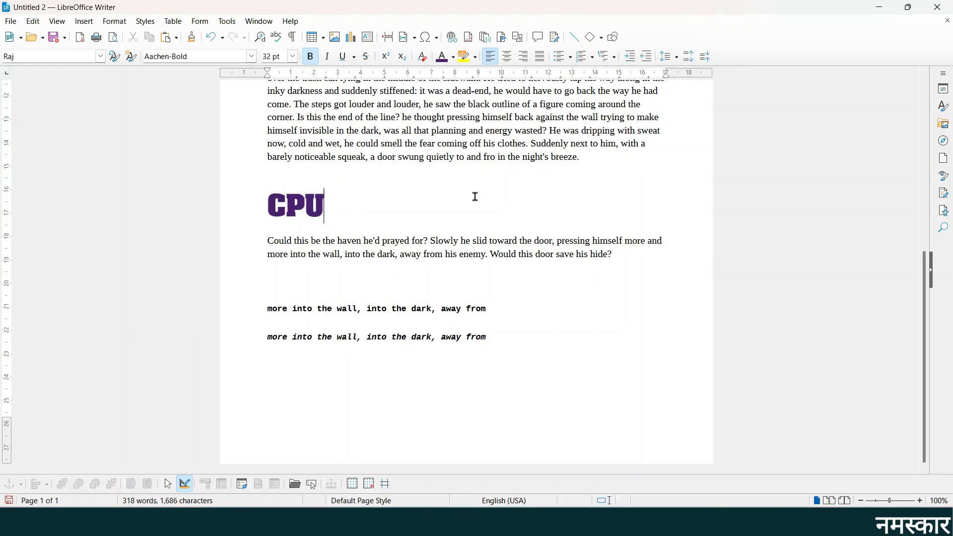